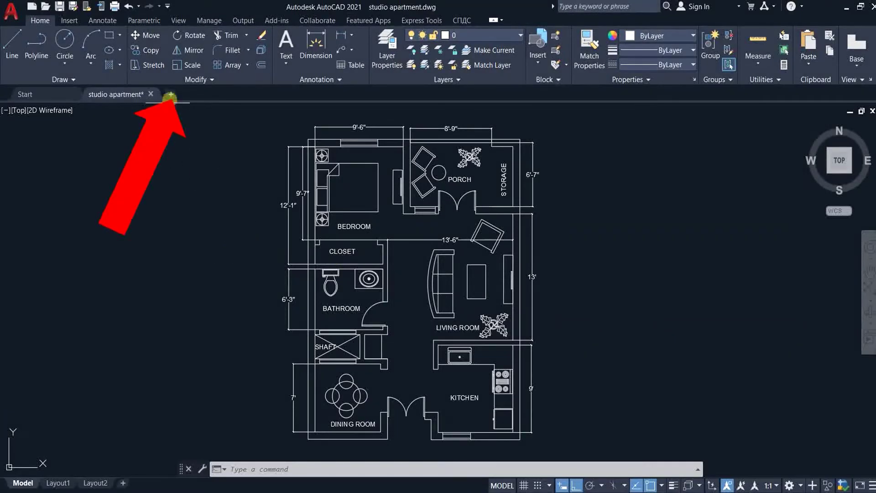
Step: Start a new blank drawing and turn off the grid display
{"action": "left_click", "coordinate": [170, 95]}
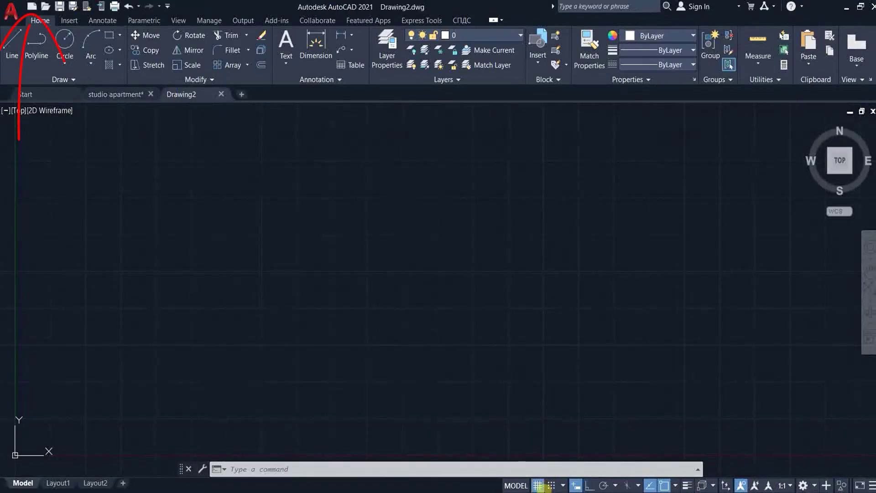
{"action": "left_click", "coordinate": [541, 486]}
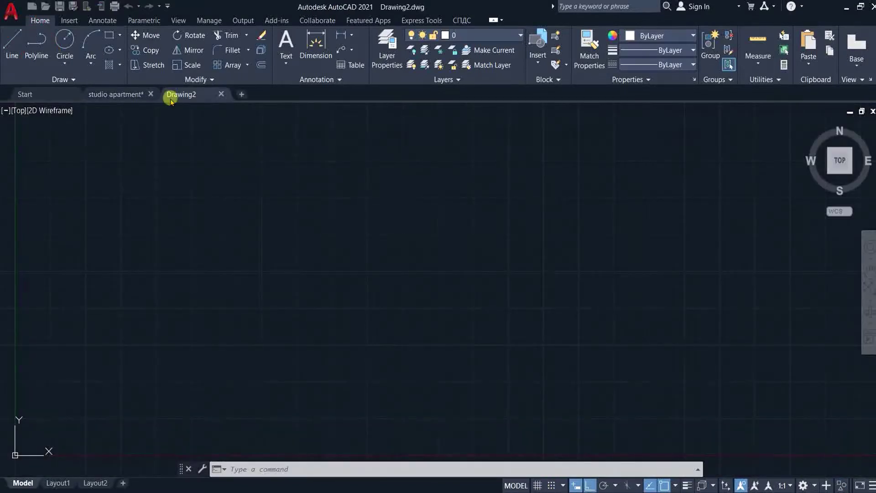
{"action": "left_click", "coordinate": [537, 485]}
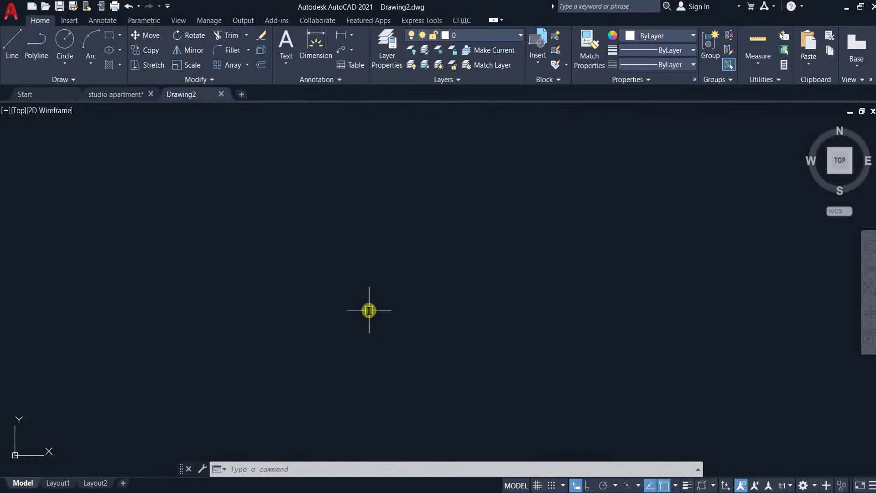
Step: Set the drawing units to Architectural with 0'-0 1/4" precision
{"action": "type", "text": "un"}
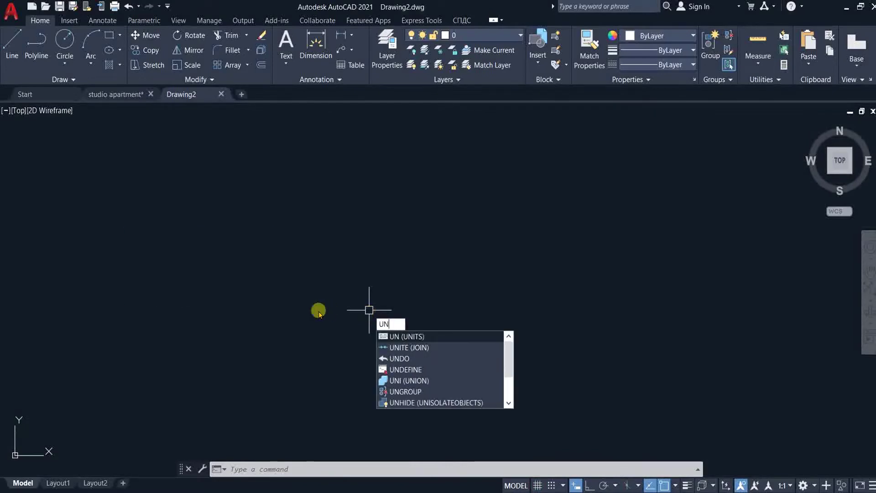
{"action": "key", "text": "Return"}
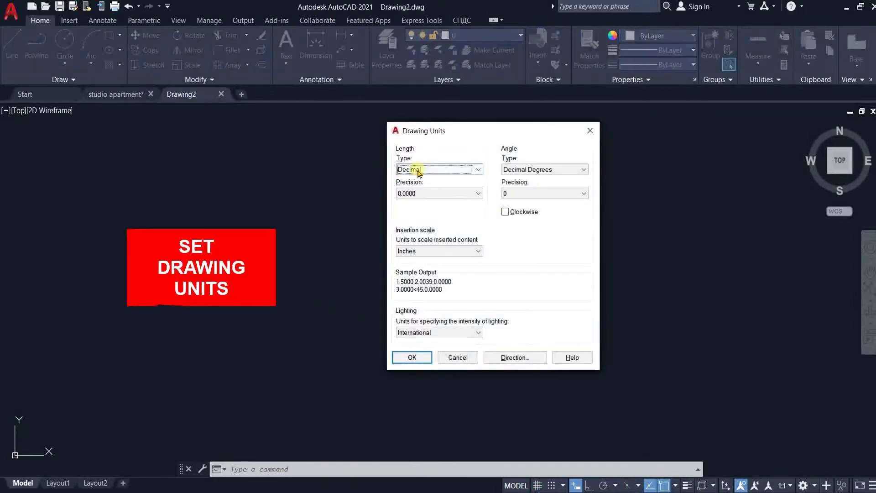
{"action": "left_click", "coordinate": [416, 169]}
{"action": "left_click", "coordinate": [419, 180]}
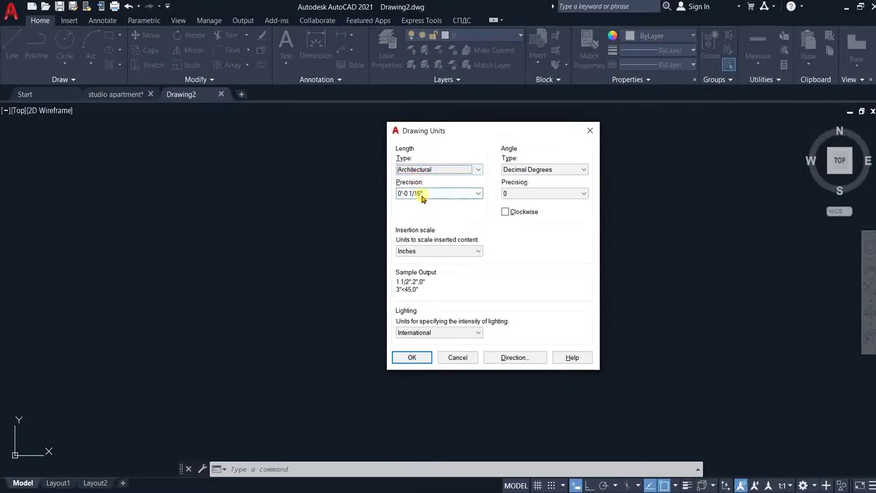
{"action": "left_click", "coordinate": [423, 198]}
{"action": "left_click", "coordinate": [419, 221]}
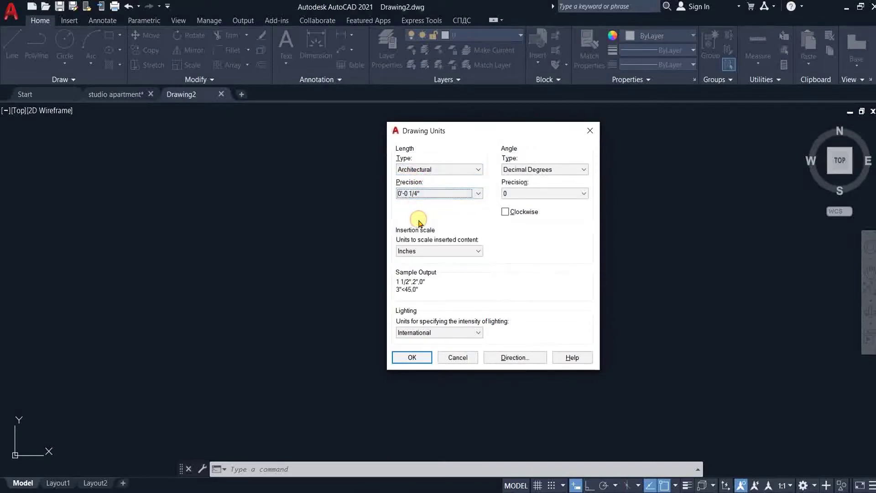
{"action": "left_click", "coordinate": [412, 358]}
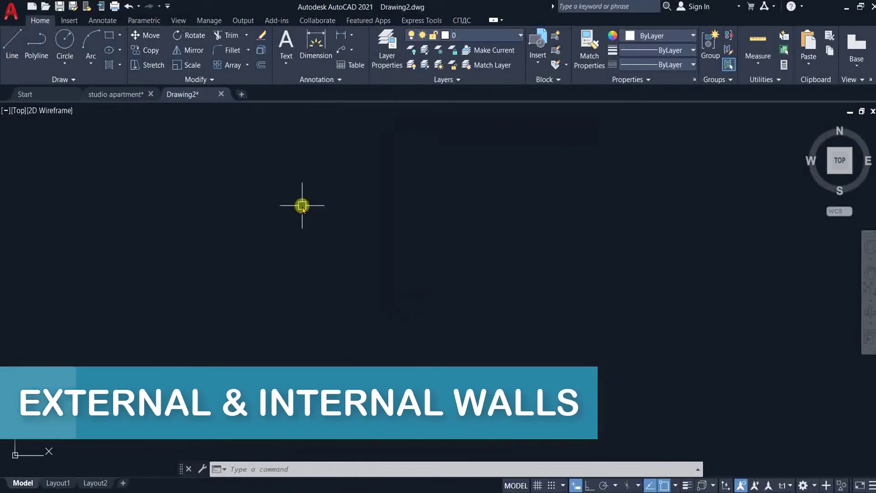
Step: Draw a 25' by 32' rectangle for the apartment outline and zoom to extents
{"action": "left_click", "coordinate": [110, 35]}
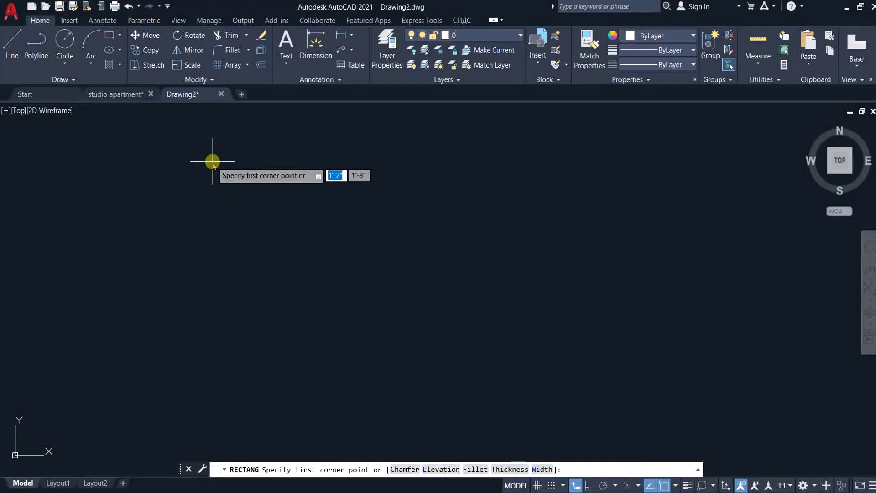
{"action": "left_click", "coordinate": [212, 159]}
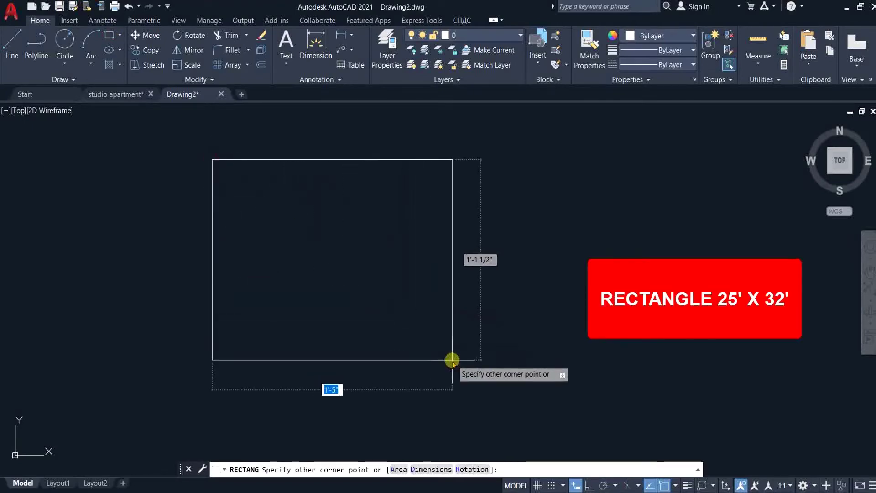
{"action": "type", "text": "d"}
{"action": "key", "text": "Return"}
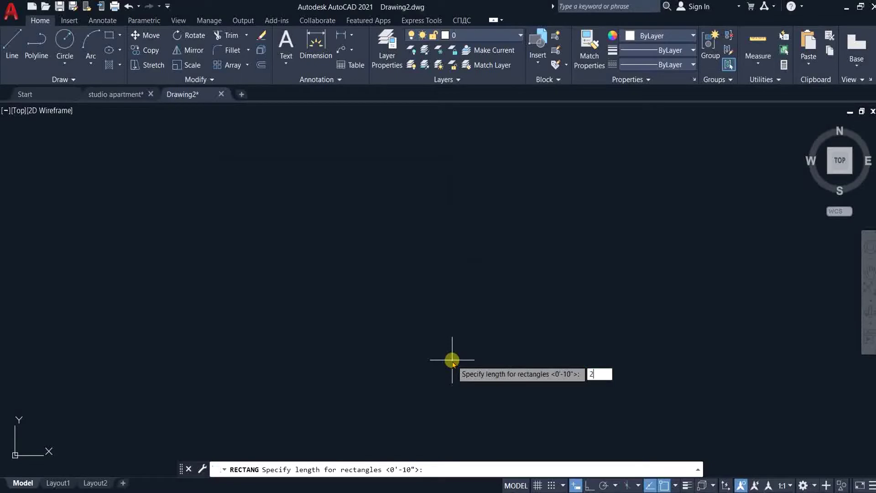
{"action": "key", "text": "Return"}
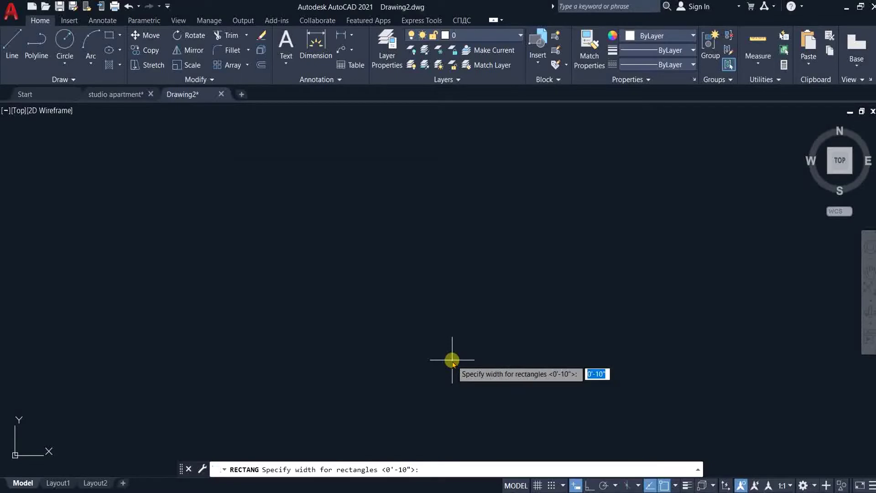
{"action": "type", "text": "32"}
{"action": "key", "text": "Return"}
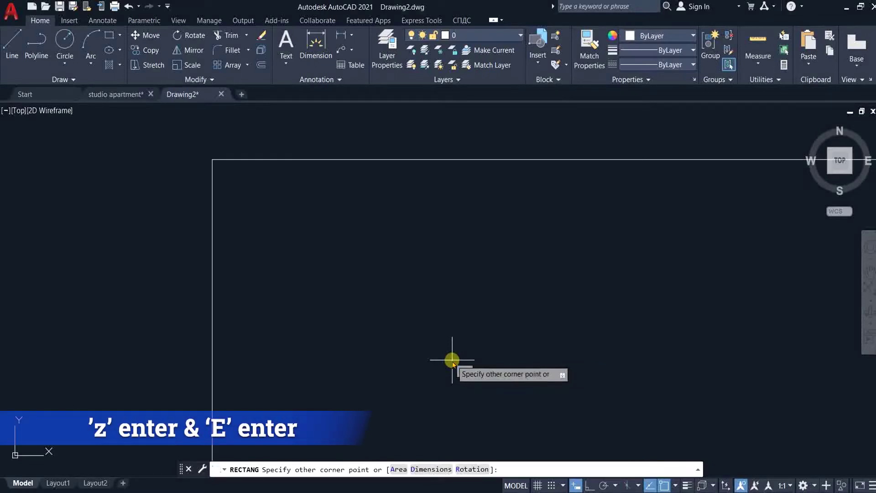
{"action": "left_click", "coordinate": [452, 360]}
{"action": "type", "text": "z"}
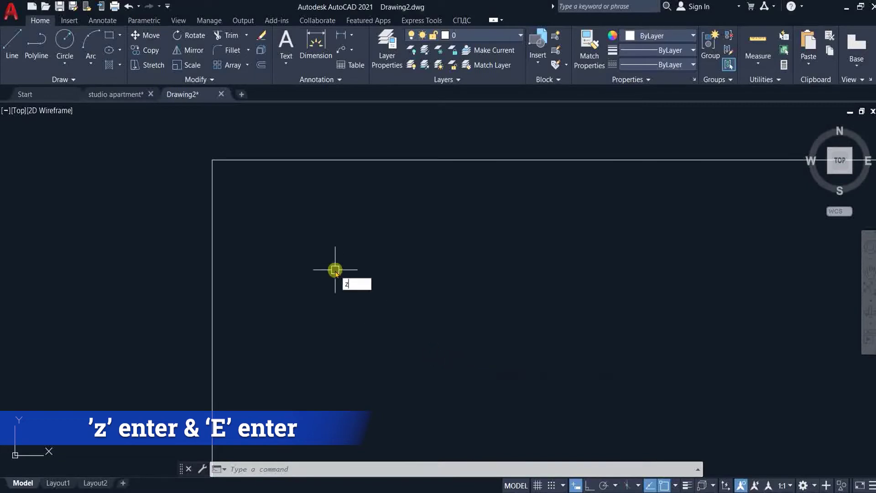
{"action": "key", "text": "Return"}
{"action": "type", "text": "E"}
{"action": "key", "text": "Return"}
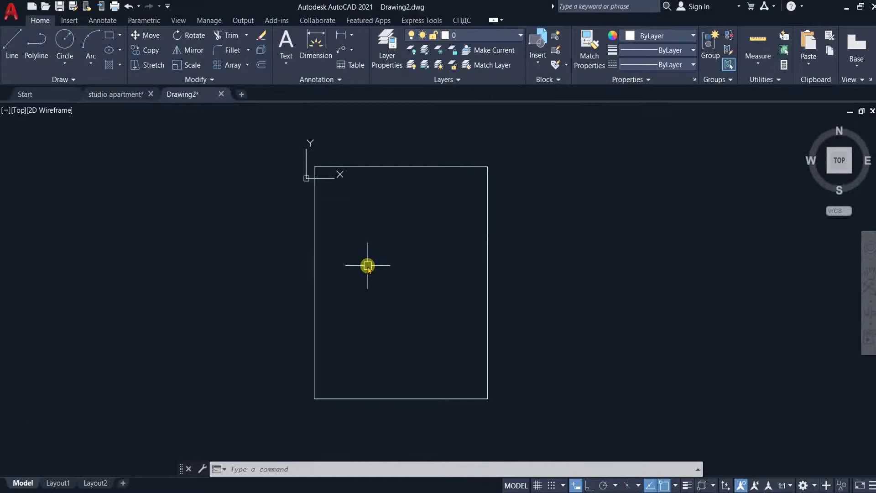
Step: Set UCSICON to Noorigin so the icon leaves the origin
{"action": "type", "text": "ucsi"}
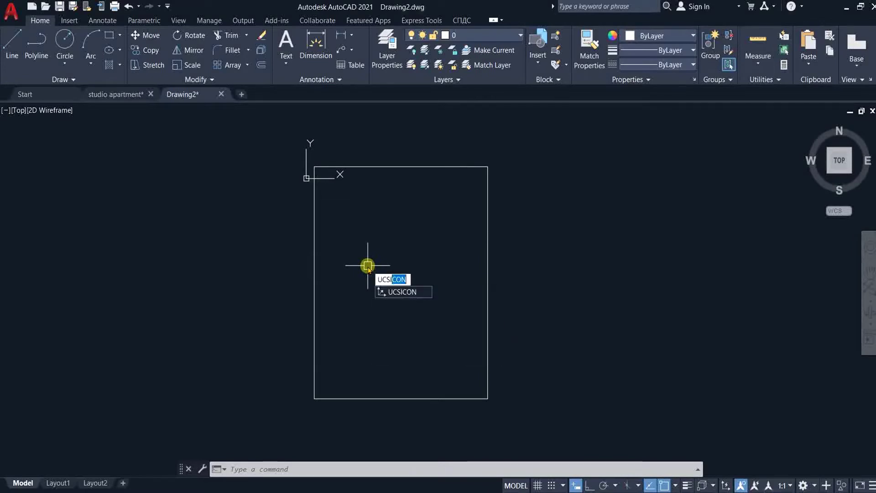
{"action": "key", "text": "Return"}
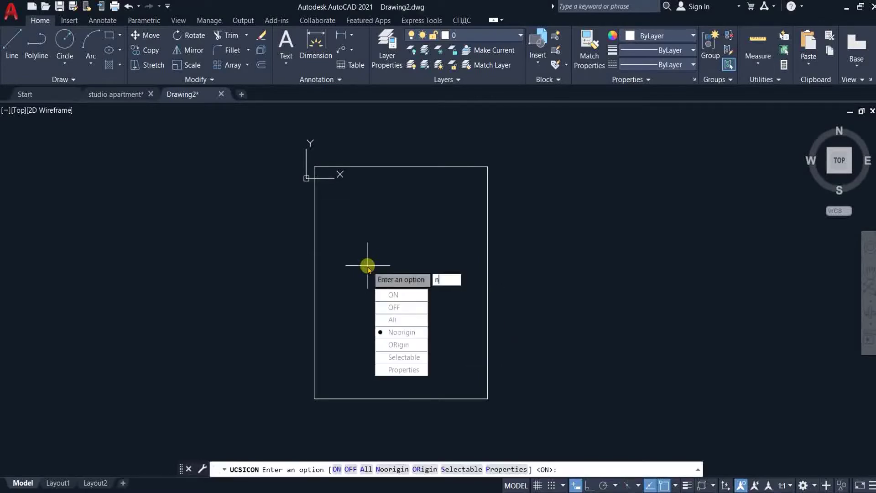
{"action": "key", "text": "Escape"}
{"action": "type", "text": "UCSICOn"}
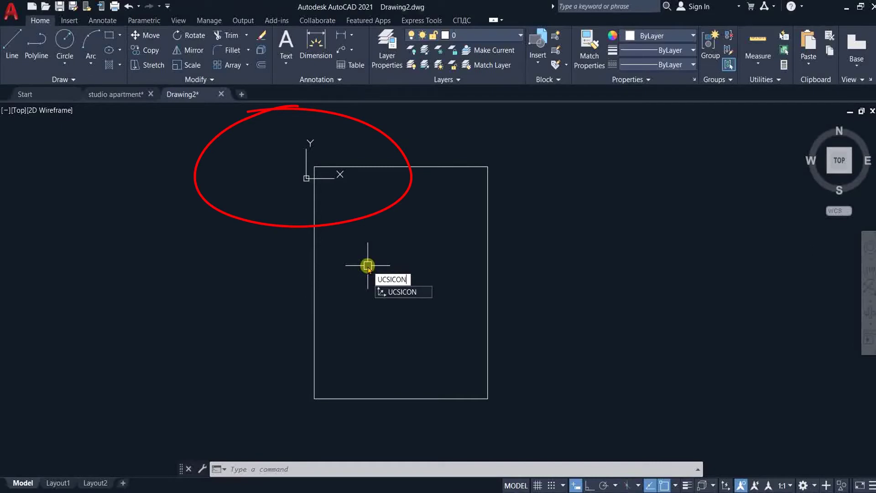
{"action": "key", "text": "Return"}
{"action": "type", "text": "n"}
{"action": "key", "text": "Return"}
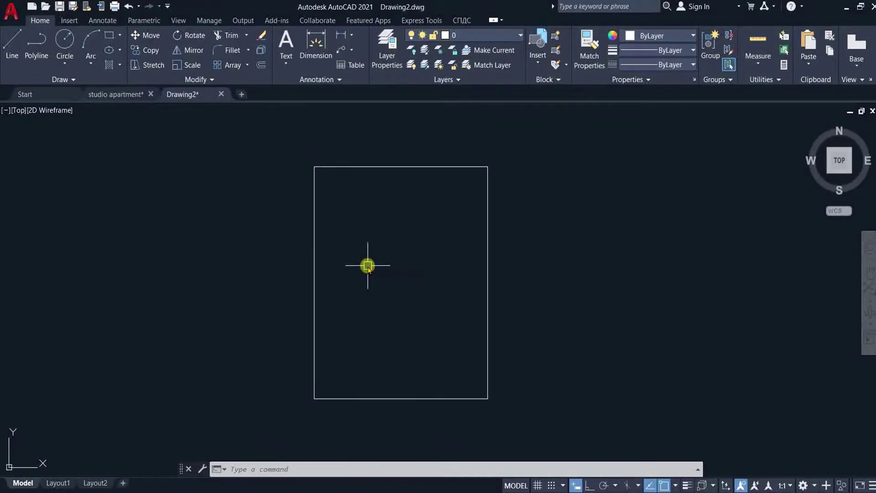
Step: Offset the outline rectangle 9" inward to form the external walls
{"action": "key", "text": "Return"}
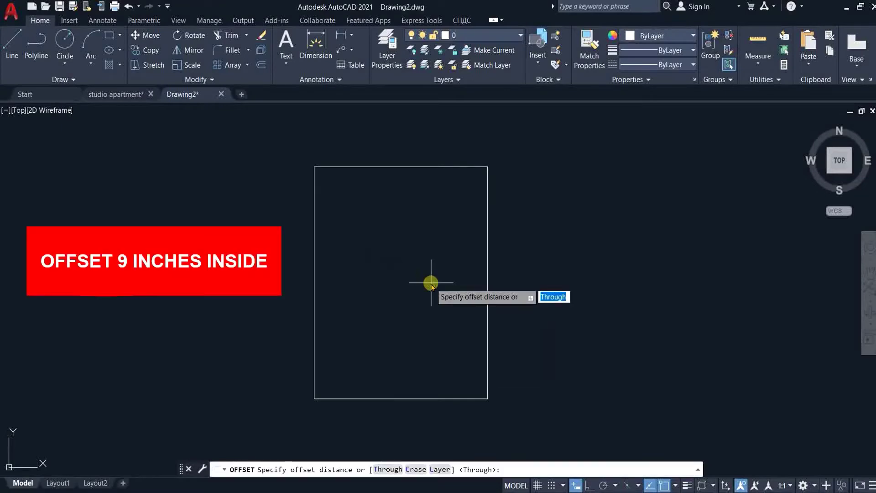
{"action": "key", "text": "Return"}
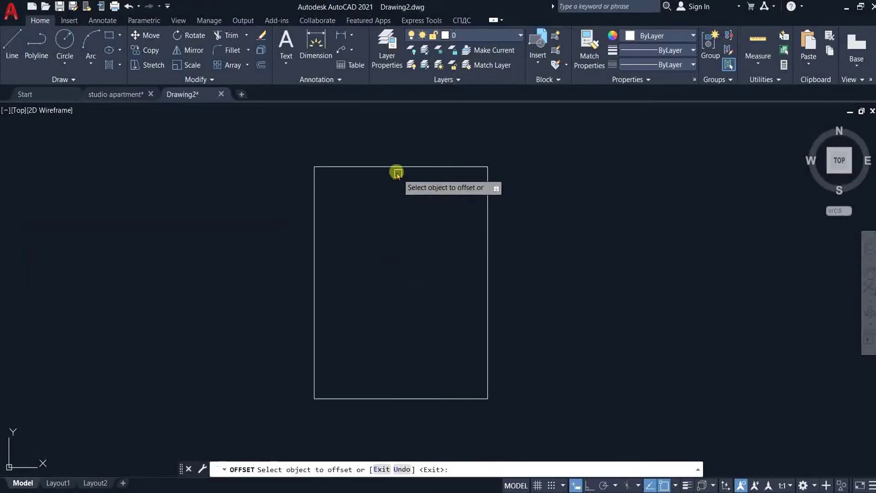
{"action": "left_click", "coordinate": [396, 168]}
{"action": "left_click", "coordinate": [404, 199]}
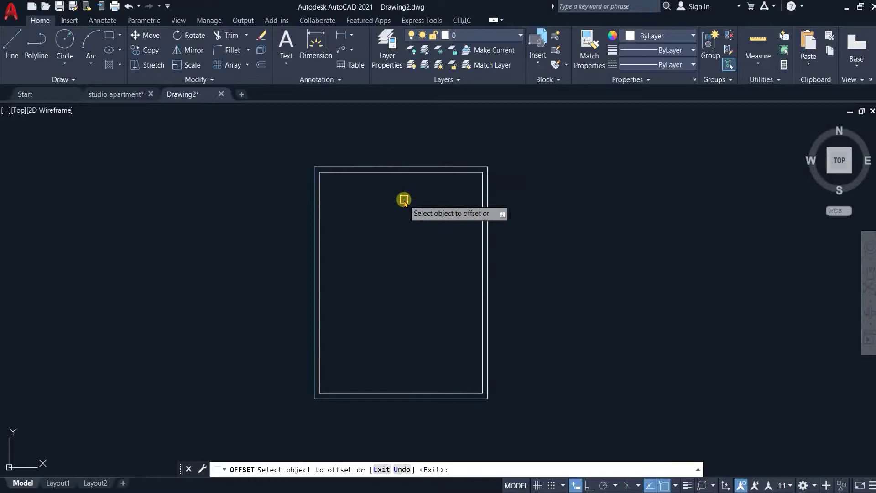
{"action": "key", "text": "Escape"}
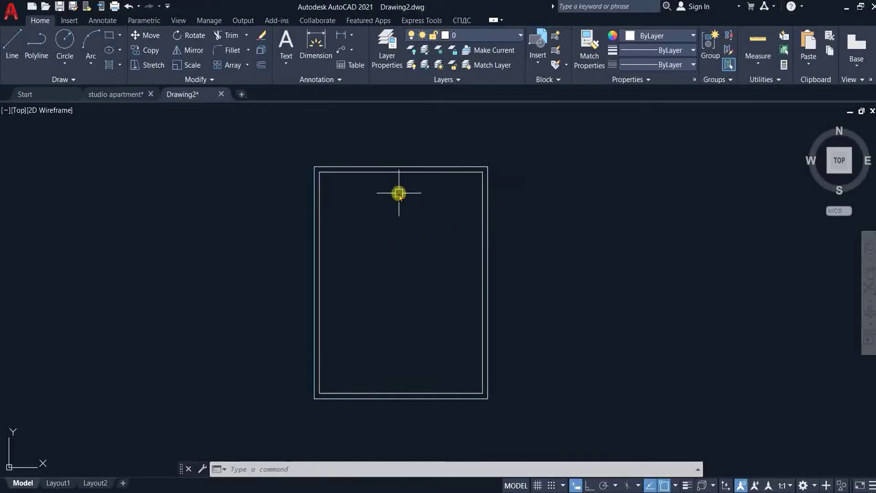
Step: Explode the inner rectangle into separate lines
{"action": "left_click", "coordinate": [397, 172]}
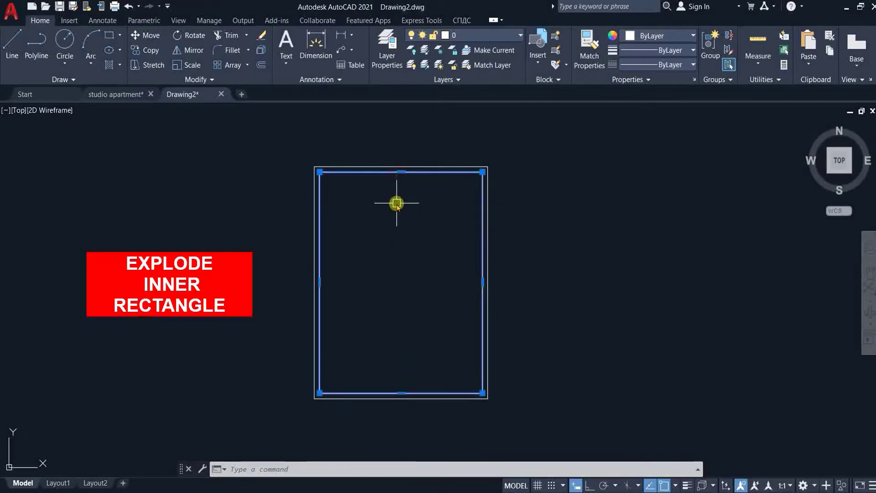
{"action": "key", "text": "Return"}
{"action": "scroll", "coordinate": [387, 208], "scroll_direction": "up", "scroll_amount": 3}
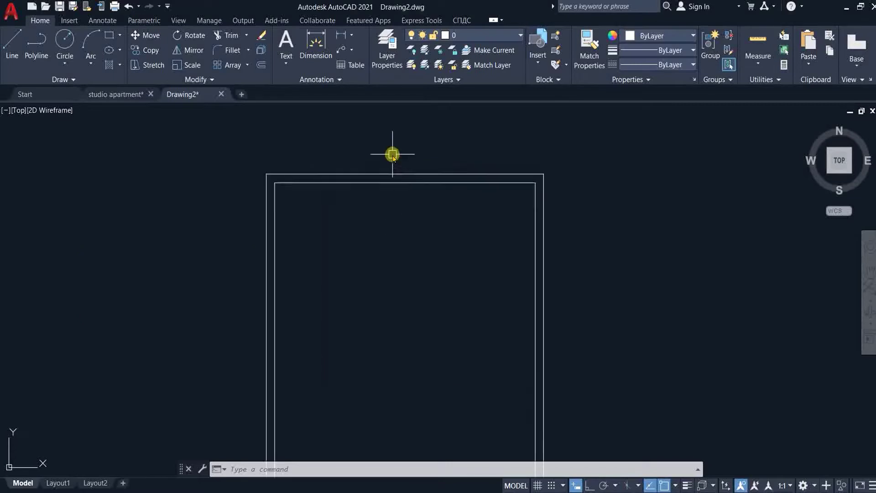
{"action": "scroll", "coordinate": [291, 256], "scroll_direction": "up", "scroll_amount": 2}
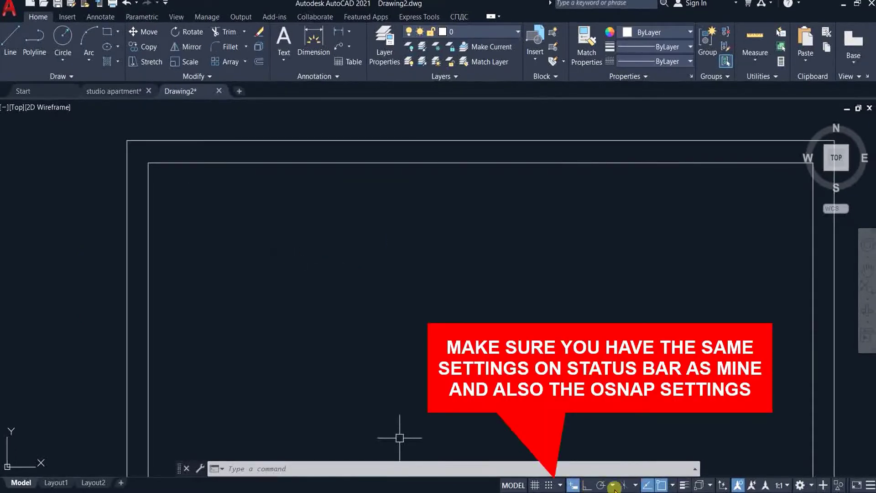
{"action": "right_click", "coordinate": [664, 483]}
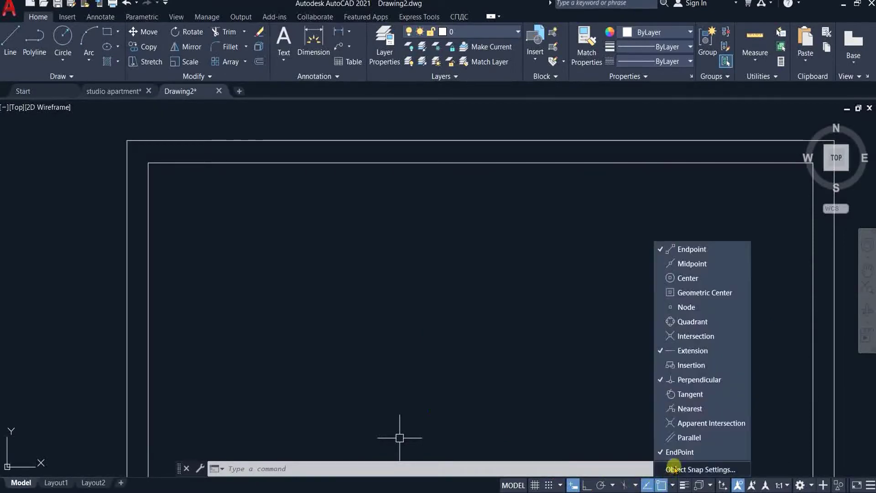
{"action": "left_click", "coordinate": [674, 468]}
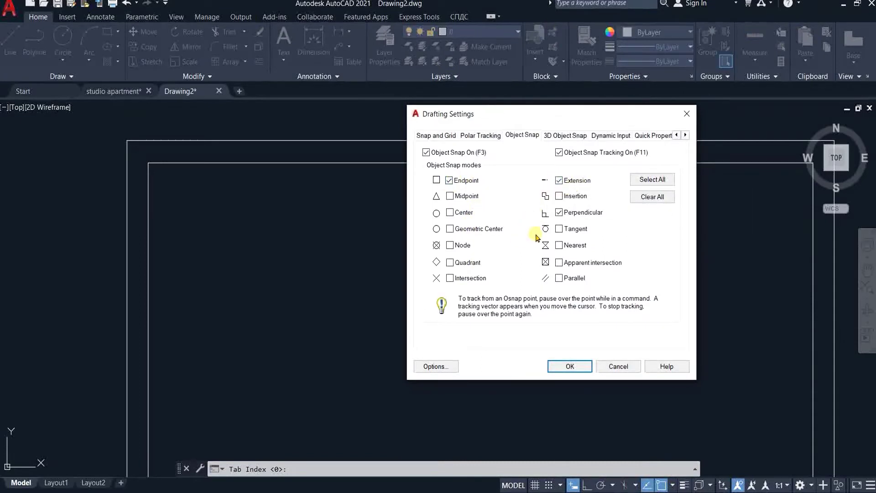
{"action": "left_click", "coordinate": [568, 367]}
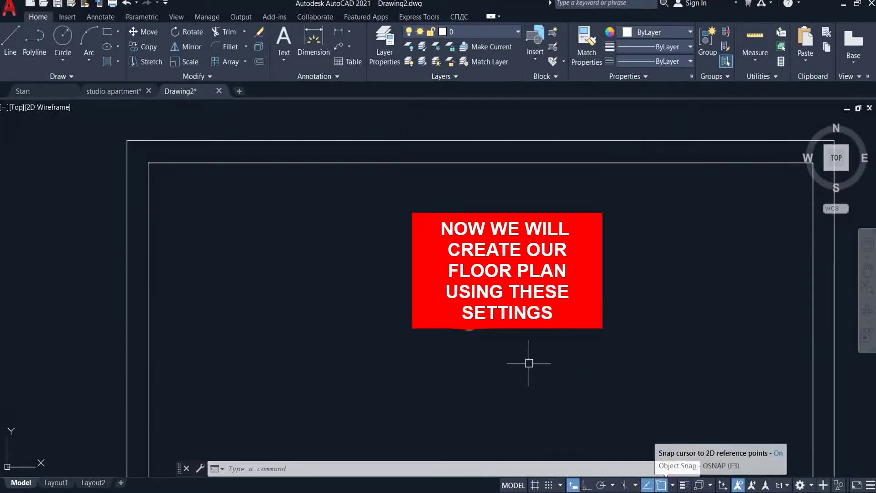
Step: Draw an internal wall line from 9'6 along the top wall, 6'10 down, then 14' right
{"action": "type", "text": "L"}
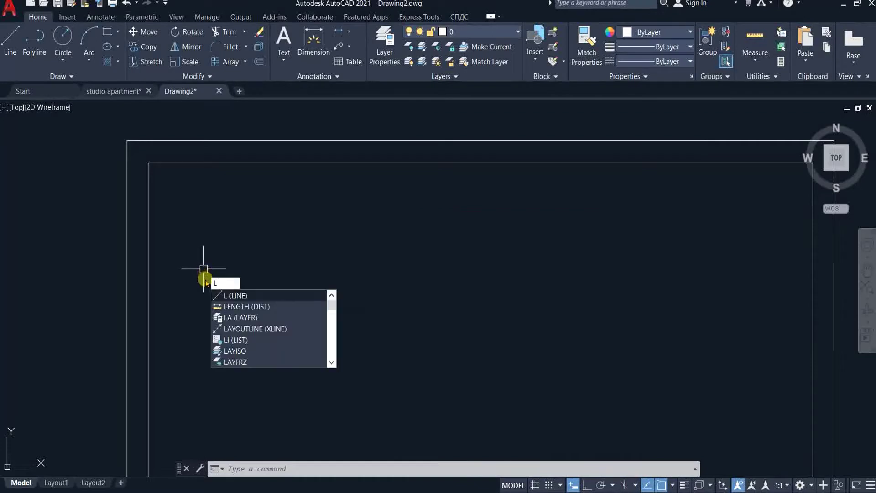
{"action": "key", "text": "Return"}
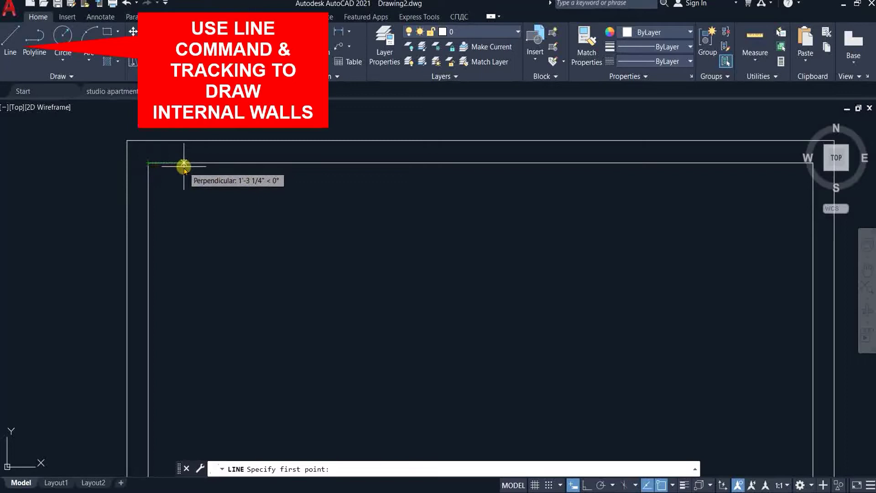
{"action": "type", "text": "9'6"}
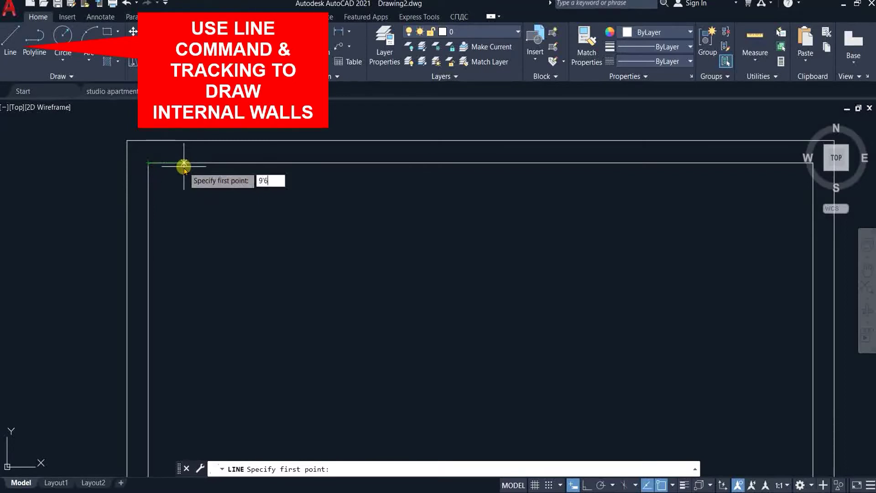
{"action": "key", "text": "Return"}
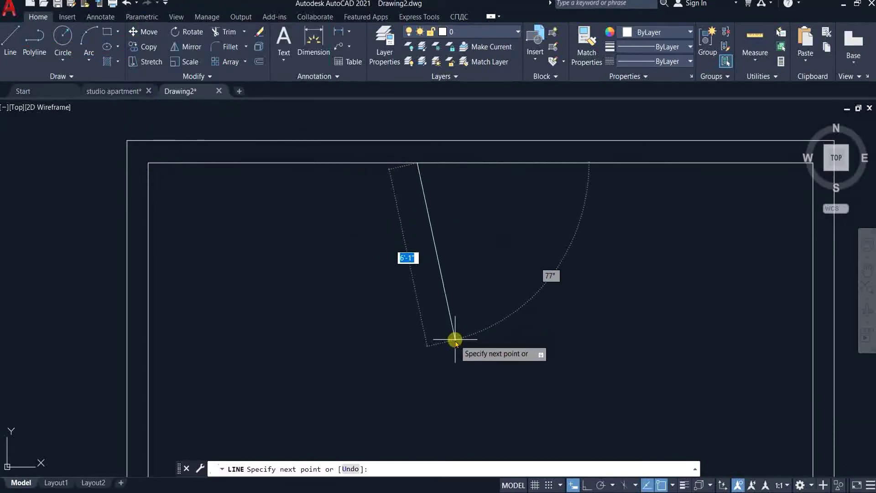
{"action": "left_click", "coordinate": [588, 486]}
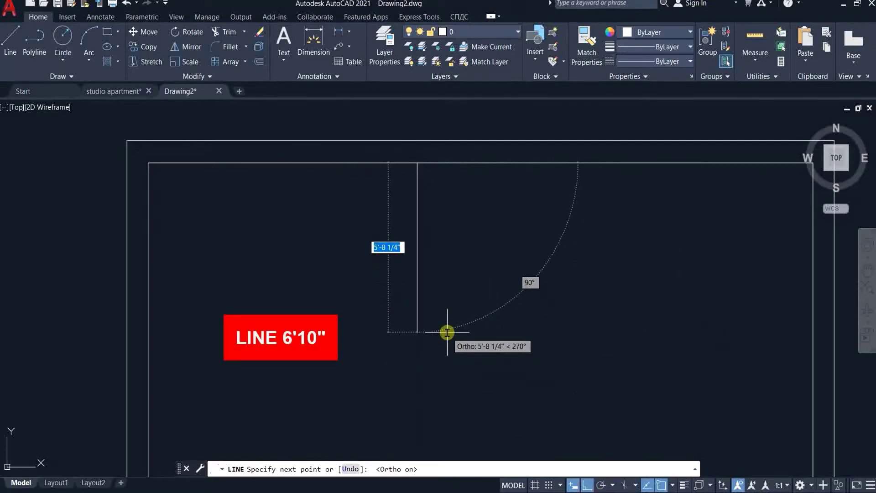
{"action": "type", "text": "6"}
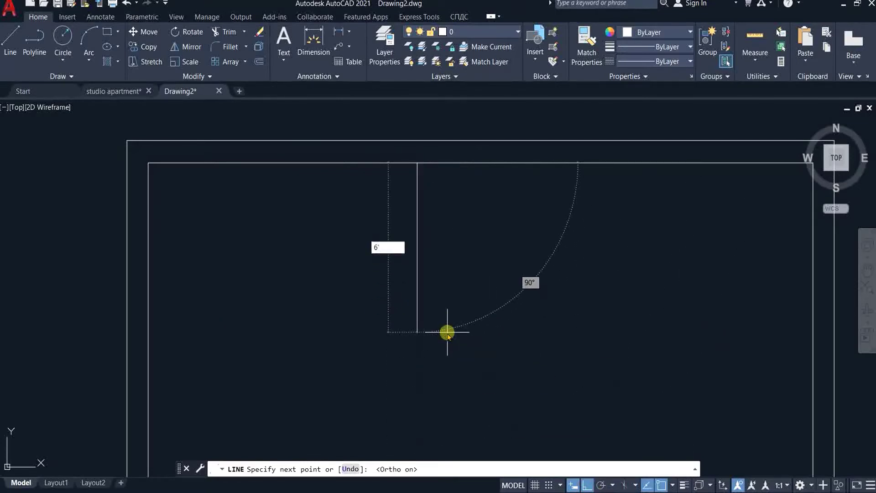
{"action": "type", "text": "'10"}
{"action": "key", "text": "Return"}
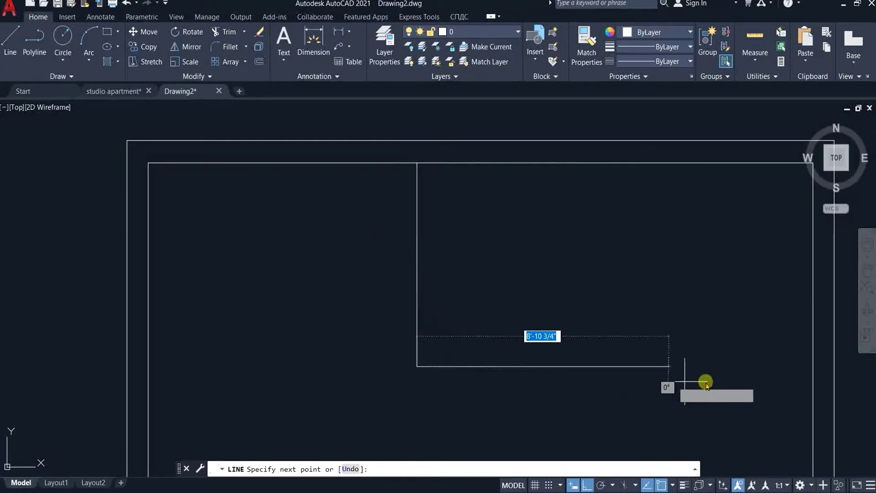
{"action": "left_click", "coordinate": [813, 368]}
{"action": "key", "text": "Escape"}
Step: Offset both internal wall lines 9" to give the wall thickness
{"action": "scroll", "coordinate": [477, 383], "scroll_direction": "down", "scroll_amount": 4}
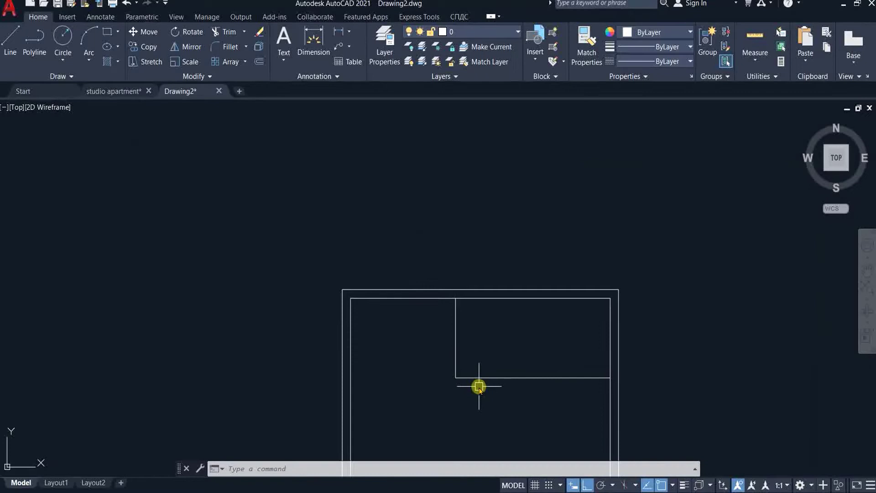
{"action": "scroll", "coordinate": [525, 397], "scroll_direction": "up", "scroll_amount": 2}
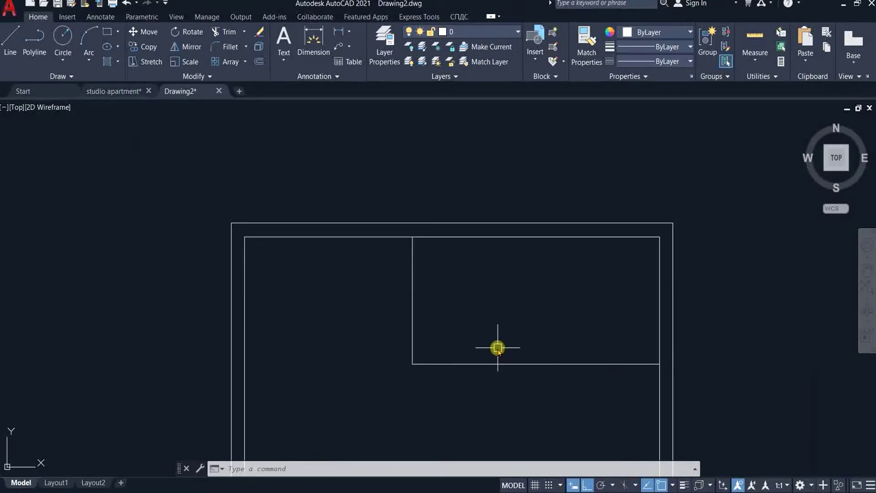
{"action": "middle_click_drag", "start_coordinate": [497, 347], "coordinate": [456, 244]}
{"action": "scroll", "coordinate": [437, 162], "scroll_direction": "up", "scroll_amount": 2}
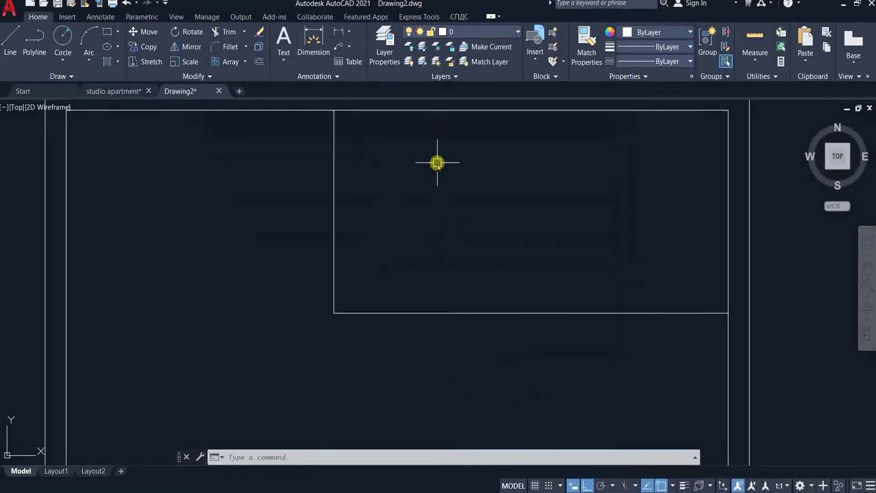
{"action": "middle_click_drag", "start_coordinate": [428, 210], "coordinate": [417, 260]}
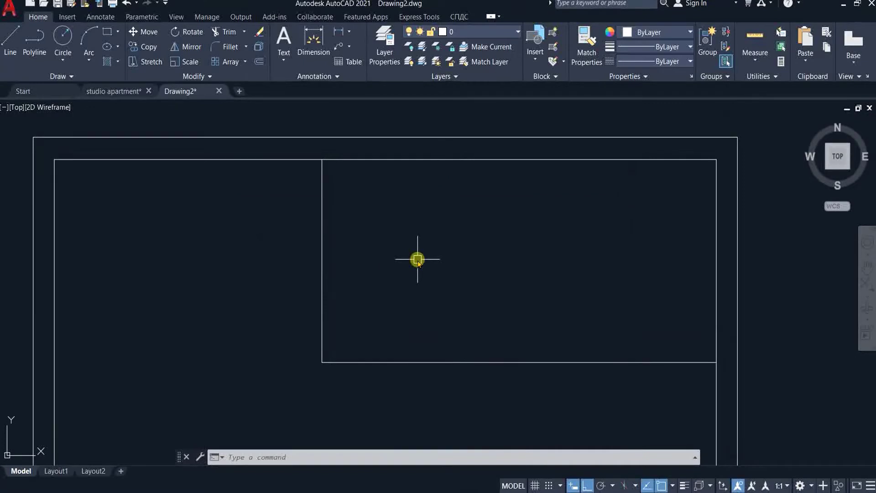
{"action": "key", "text": "Return"}
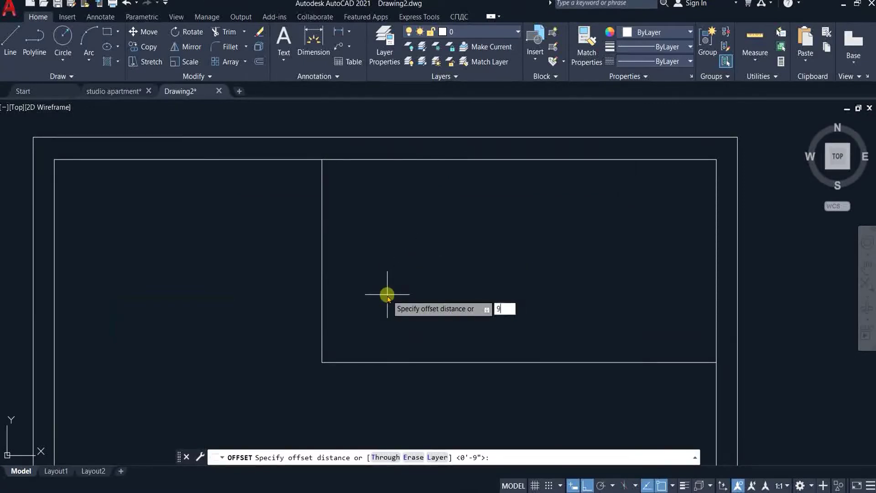
{"action": "type", "text": "9"}
{"action": "key", "text": "Return"}
{"action": "left_click", "coordinate": [322, 264]}
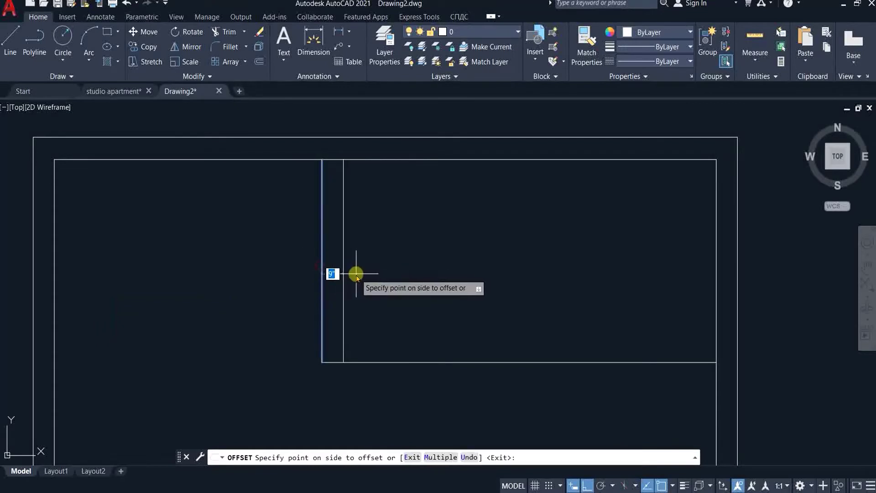
{"action": "left_click", "coordinate": [356, 274]}
{"action": "left_click", "coordinate": [455, 363]}
{"action": "left_click", "coordinate": [456, 303]}
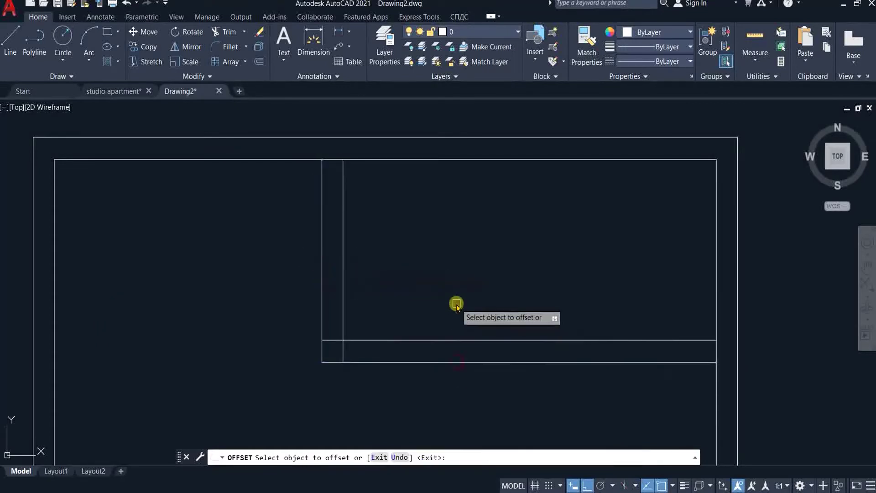
{"action": "key", "text": "Return"}
Step: Fillet the offset vertical and horizontal lines into a clean corner
{"action": "type", "text": "f"}
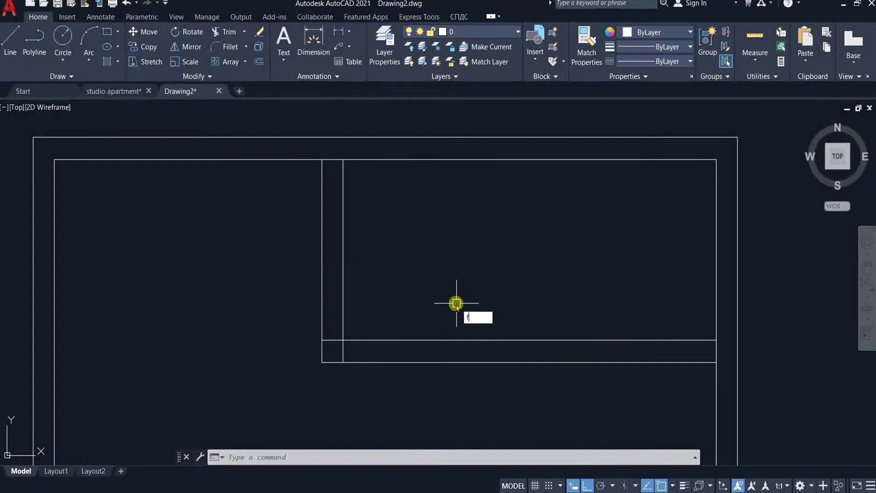
{"action": "key", "text": "Return"}
{"action": "left_click", "coordinate": [343, 332]}
{"action": "left_click", "coordinate": [364, 340]}
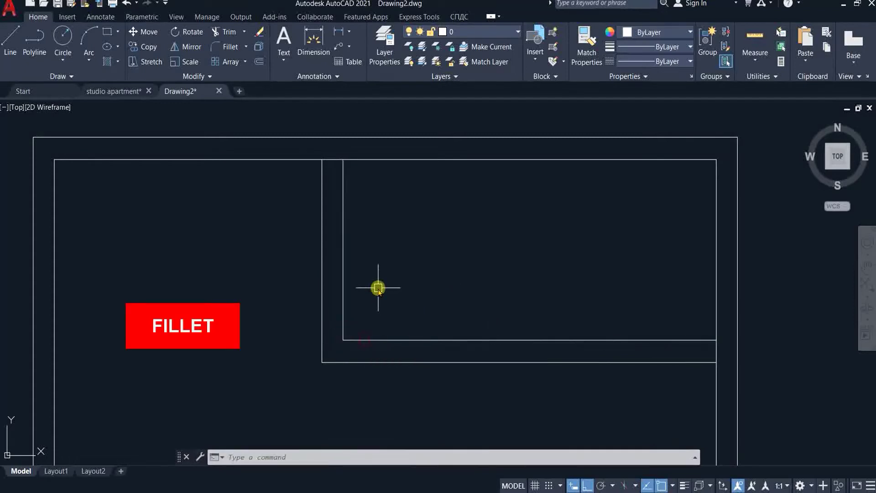
Step: Extend the inner wall line to the outer wall and trim the crossing
{"action": "type", "text": "ex"}
{"action": "key", "text": "Return"}
{"action": "left_click", "coordinate": [344, 186]}
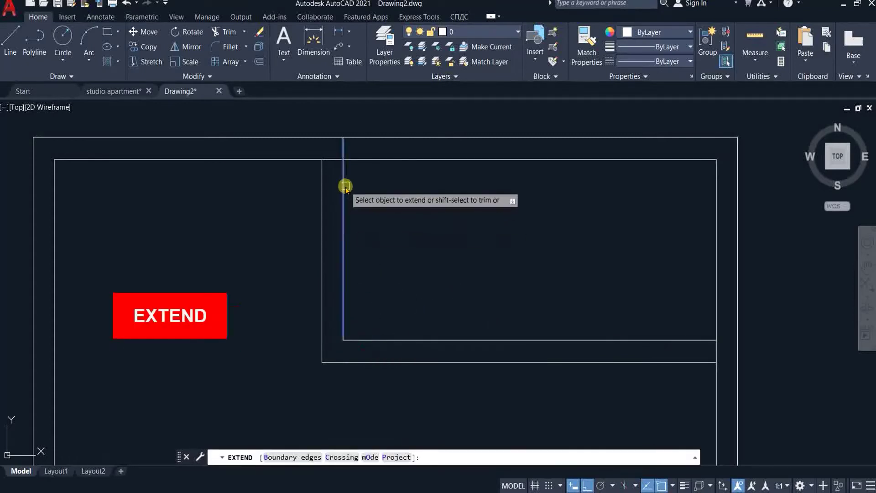
{"action": "key", "text": "Return"}
{"action": "type", "text": "tr"}
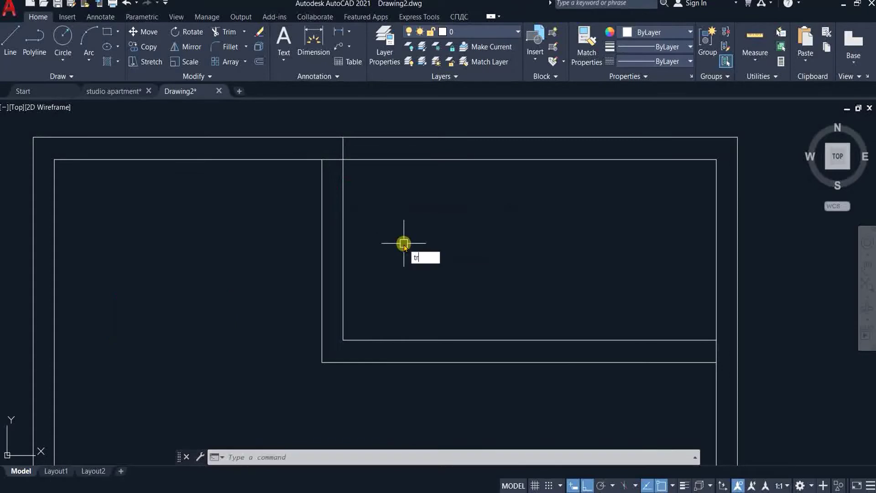
{"action": "key", "text": "Return"}
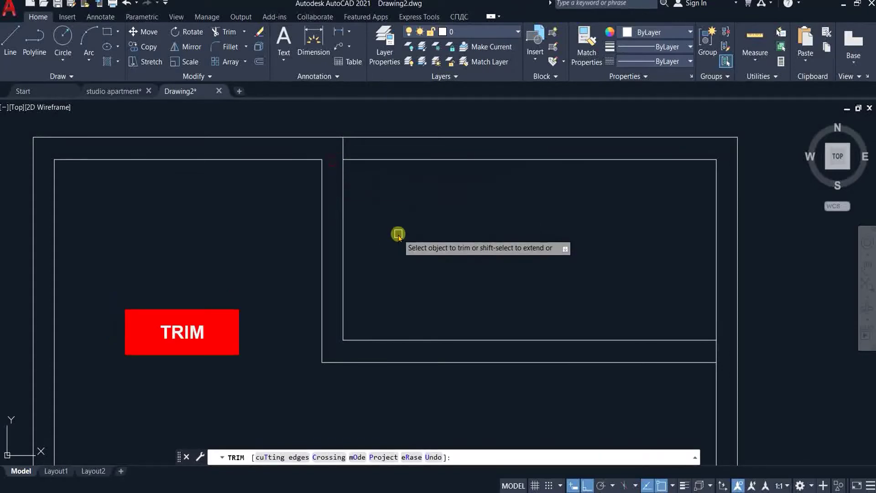
{"action": "key", "text": "Escape"}
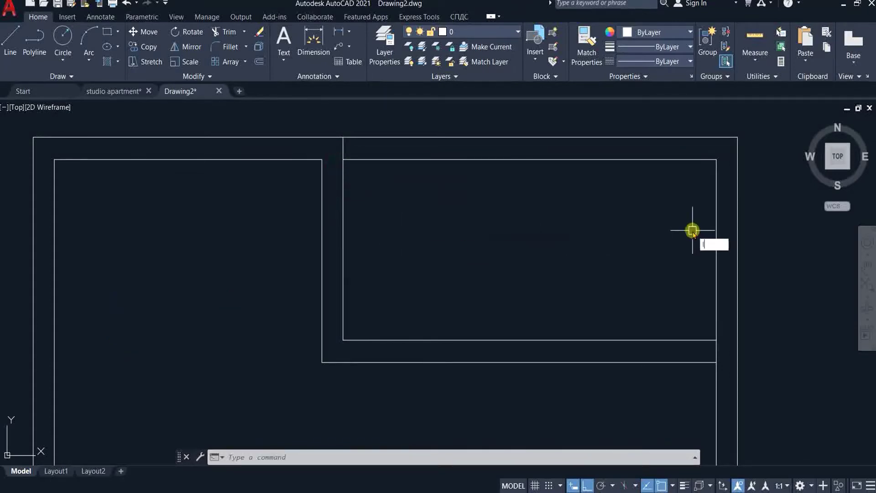
Step: Draw a short cross line and a horizontal line near the top wall, then trim the inner top segment
{"action": "type", "text": "l"}
{"action": "key", "text": "Return"}
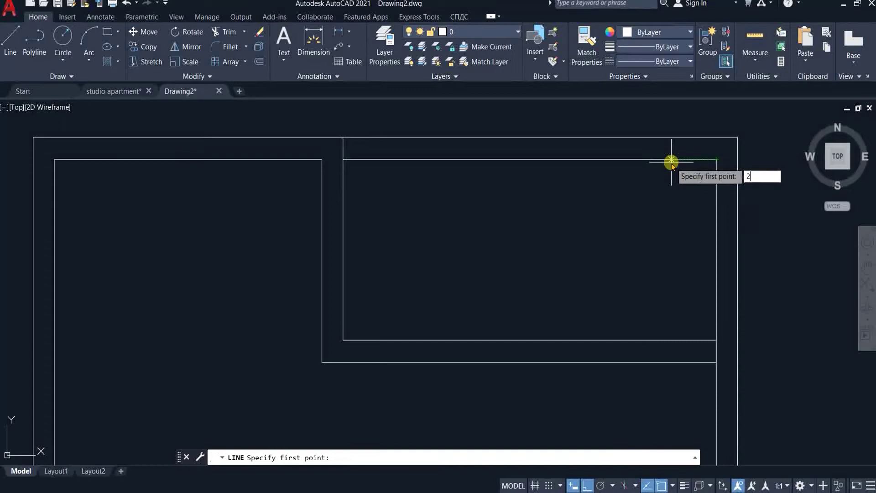
{"action": "left_click", "coordinate": [661, 137]}
{"action": "key", "text": "Escape"}
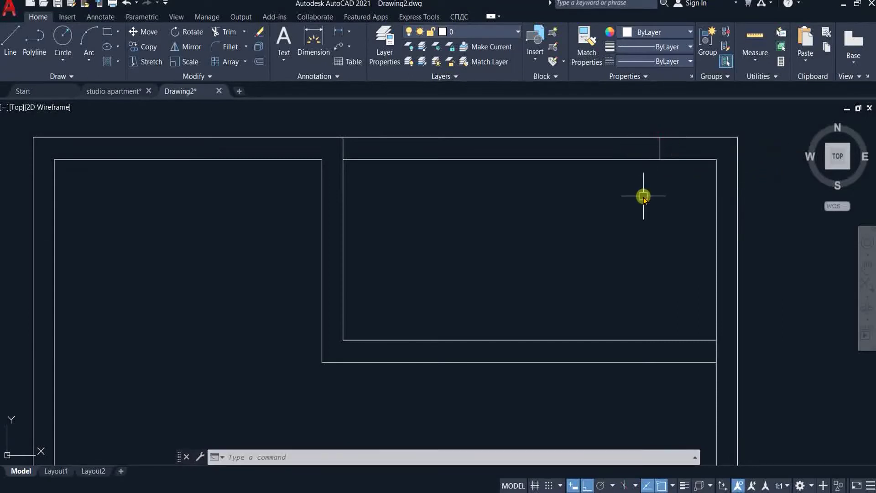
{"action": "key", "text": "Return"}
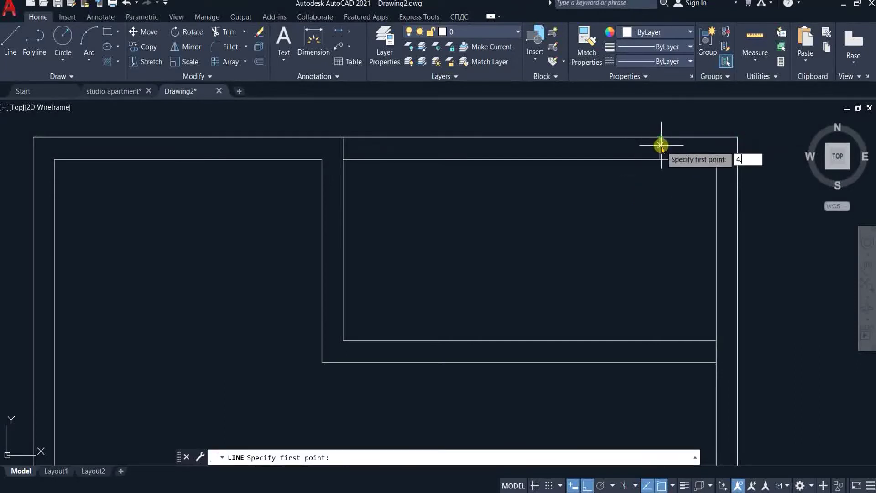
{"action": "left_click", "coordinate": [660, 147]}
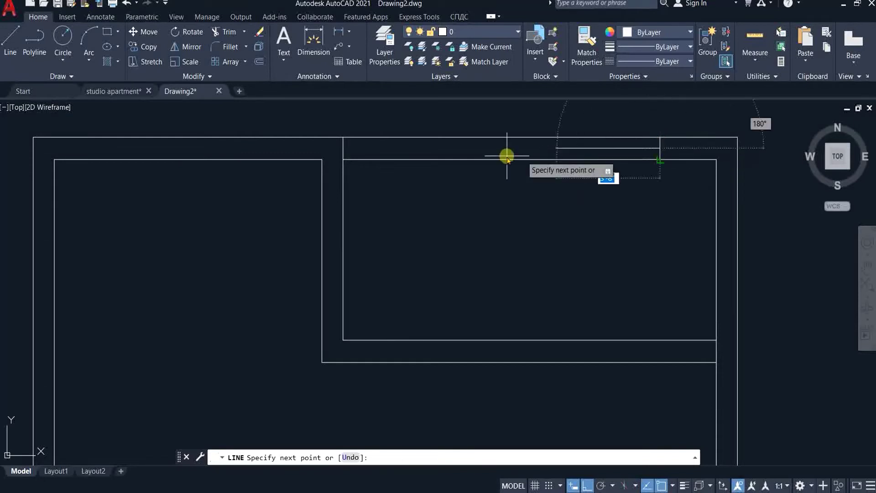
{"action": "left_click", "coordinate": [346, 149]}
{"action": "key", "text": "Return"}
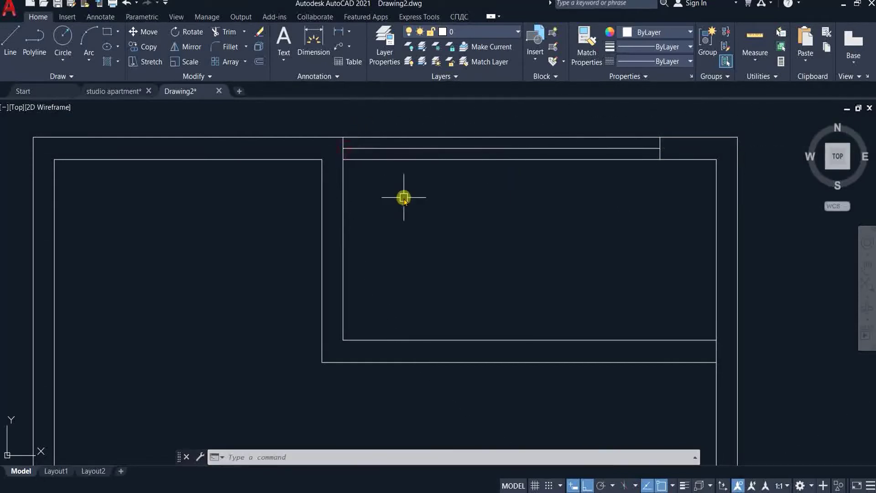
{"action": "key", "text": "Return"}
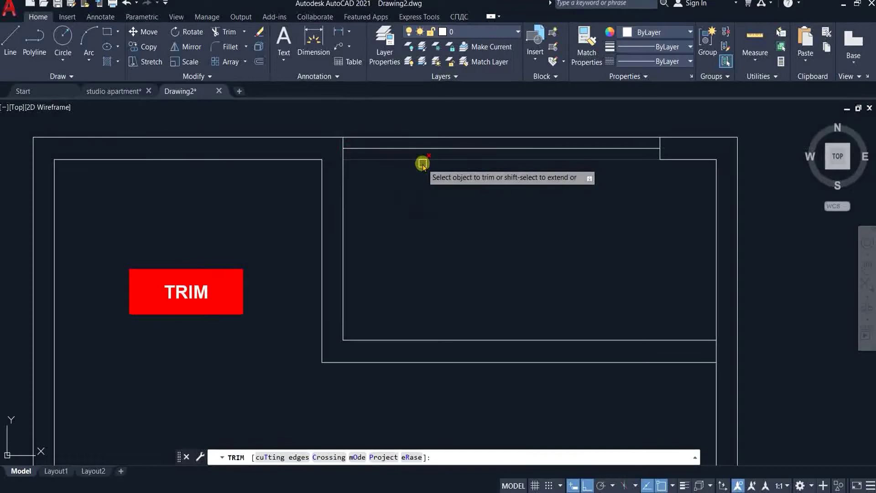
{"action": "left_click", "coordinate": [421, 160]}
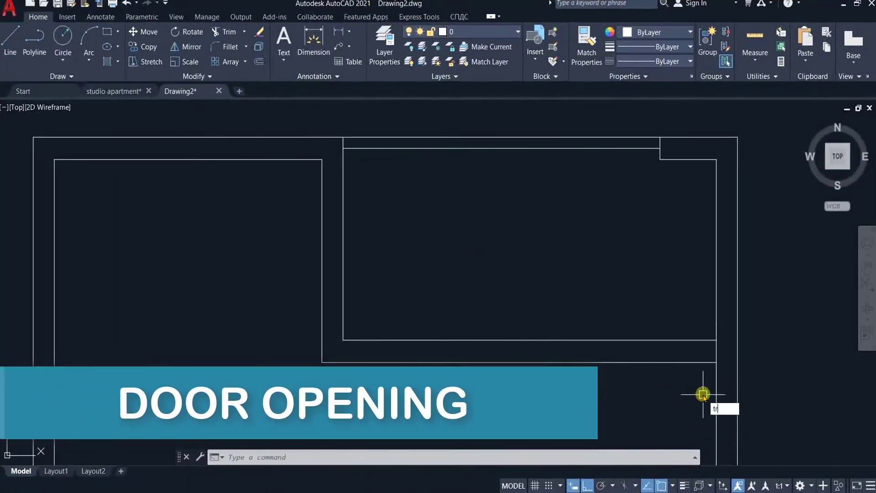
Step: Draw a door-edge line across the internal wall 4' from the corner
{"action": "key", "text": "Return"}
{"action": "key", "text": "Escape"}
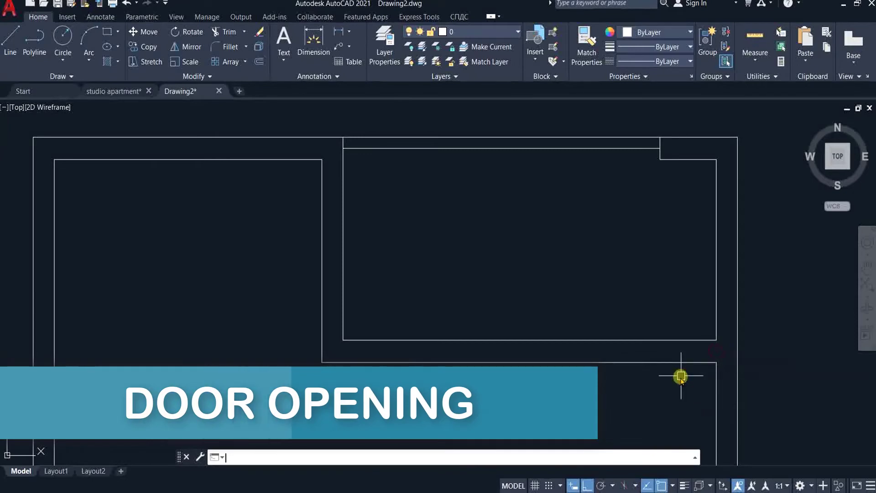
{"action": "type", "text": "l"}
{"action": "key", "text": "Return"}
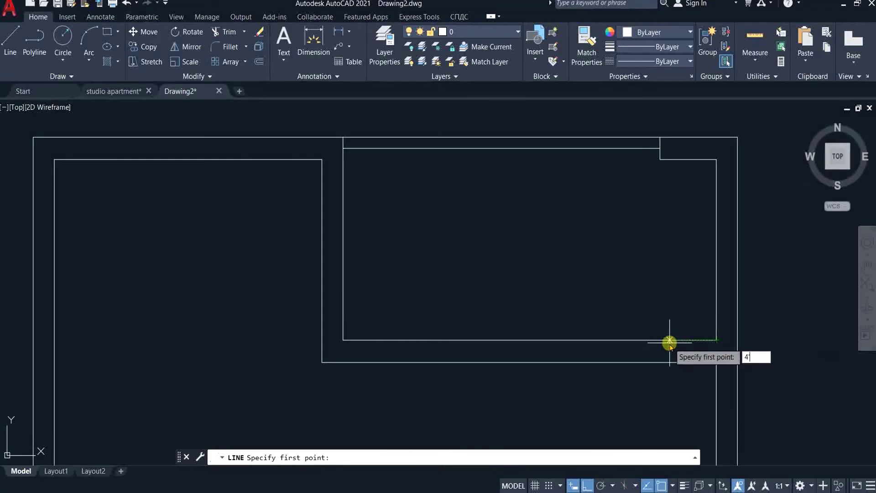
{"action": "type", "text": "4'9"}
{"action": "key", "text": "Return"}
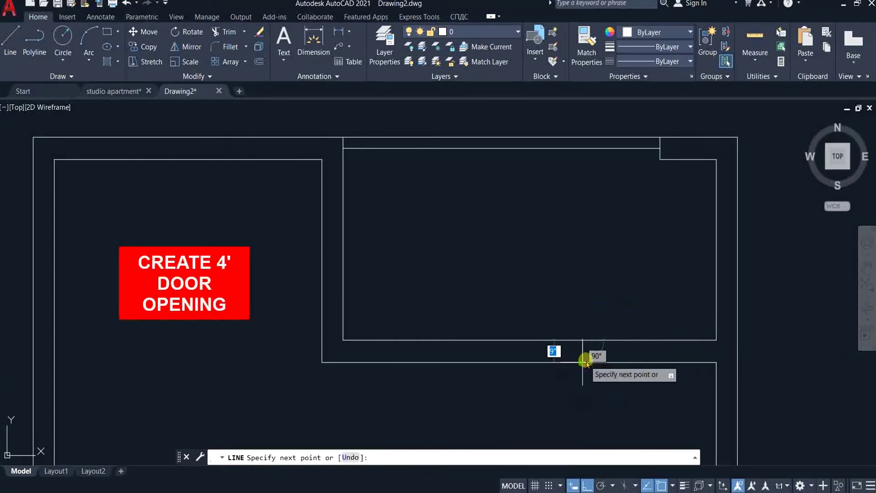
{"action": "left_click", "coordinate": [583, 361]}
{"action": "key", "text": "Escape"}
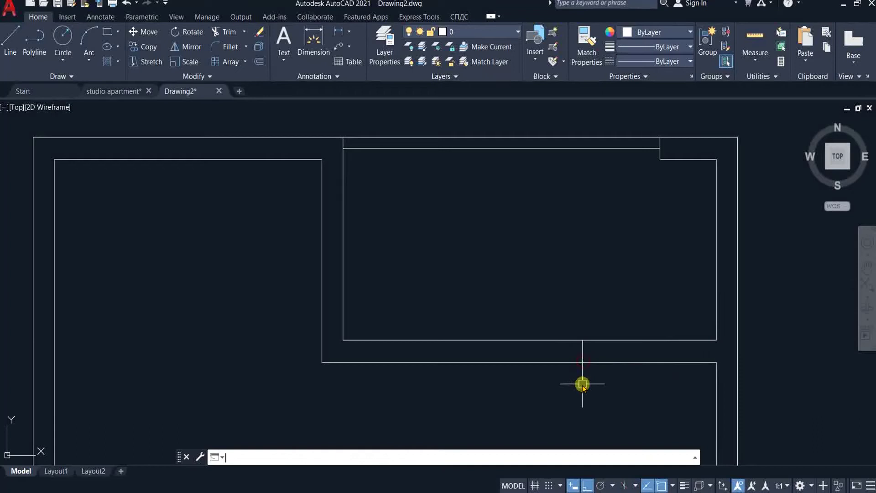
Step: Offset the door-edge line 4' to the left as the second jamb
{"action": "key", "text": "Return"}
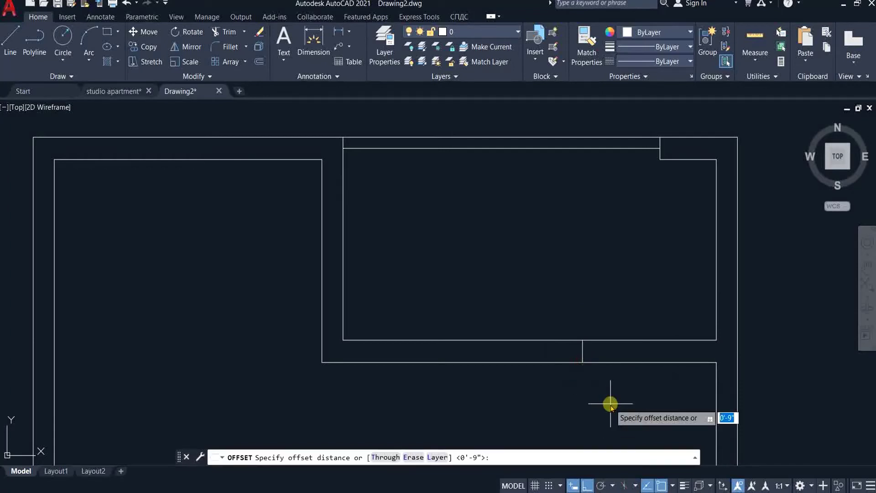
{"action": "key", "text": "Return"}
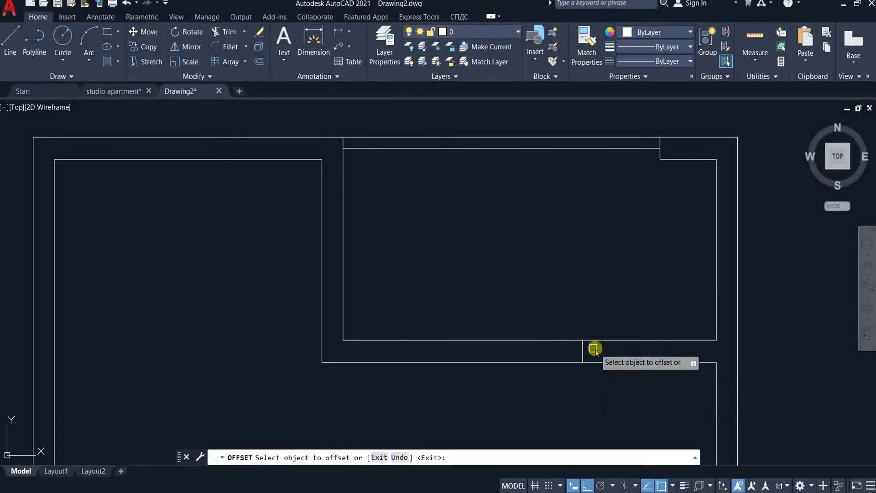
{"action": "left_click", "coordinate": [582, 352]}
{"action": "left_click", "coordinate": [512, 358]}
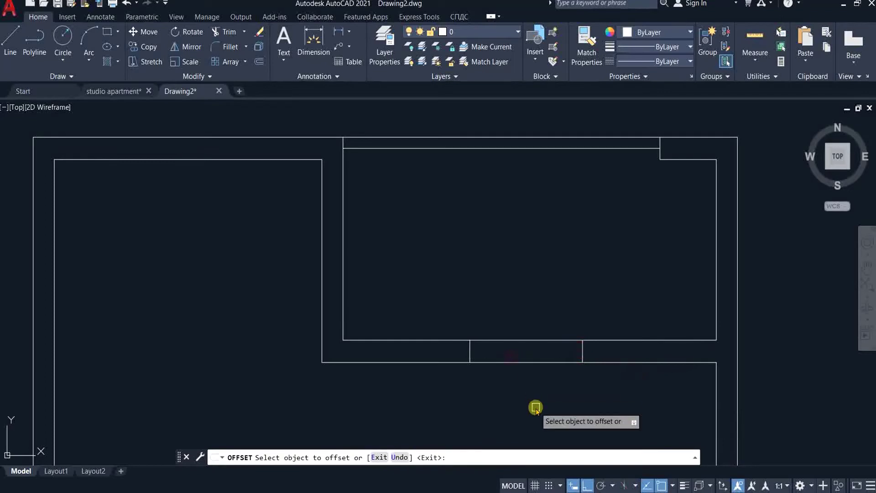
{"action": "key", "text": "Escape"}
Step: Trim the wall segment between the two jambs to open the doorway
{"action": "type", "text": "t"}
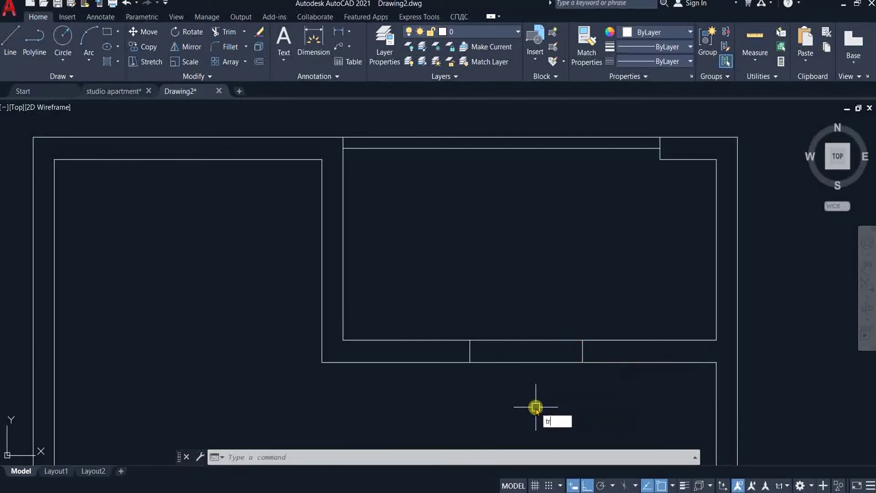
{"action": "type", "text": "r"}
{"action": "key", "text": "Return"}
{"action": "left_click", "coordinate": [538, 339]}
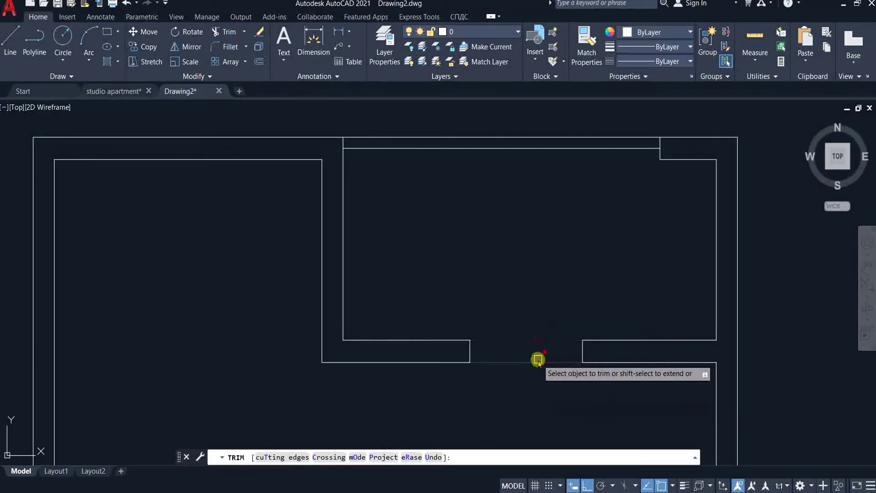
{"action": "key", "text": "Escape"}
{"action": "scroll", "coordinate": [541, 244], "scroll_direction": "down", "scroll_amount": 4}
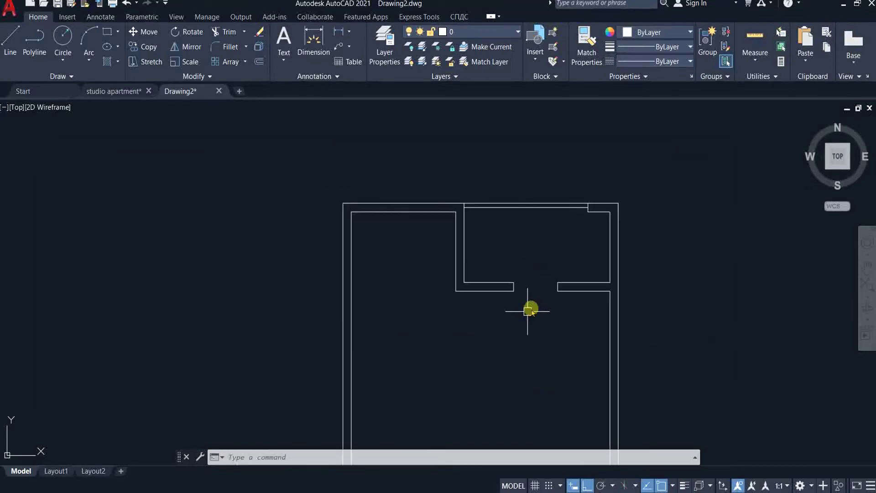
Step: Offset the top inner wall line 10' down as the bedroom partition
{"action": "type", "text": "o"}
{"action": "key", "text": "Return"}
{"action": "scroll", "coordinate": [388, 282], "scroll_direction": "up", "scroll_amount": 2}
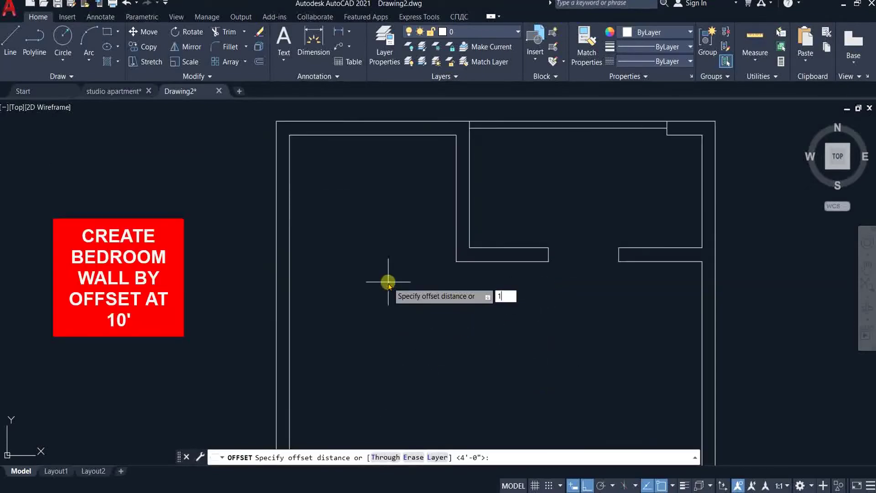
{"action": "type", "text": "10"}
{"action": "key", "text": "Return"}
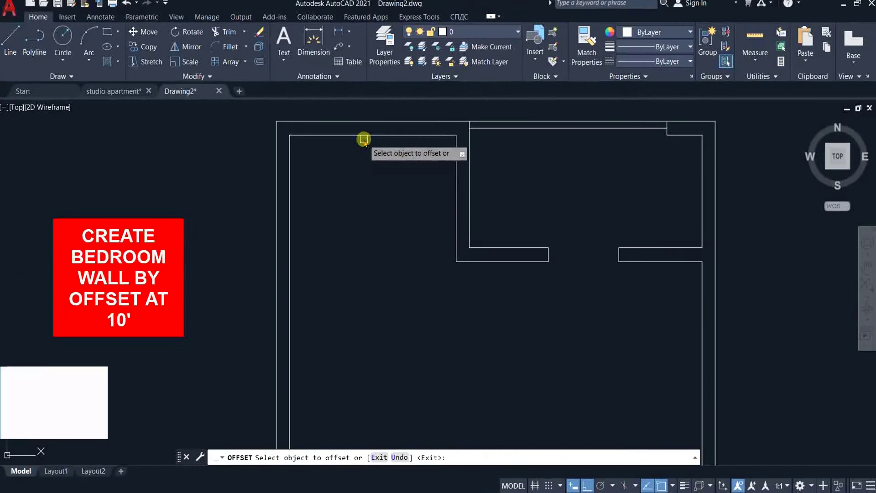
{"action": "left_click", "coordinate": [359, 135]}
{"action": "left_click", "coordinate": [360, 337]}
{"action": "scroll", "coordinate": [390, 305], "scroll_direction": "down", "scroll_amount": 3}
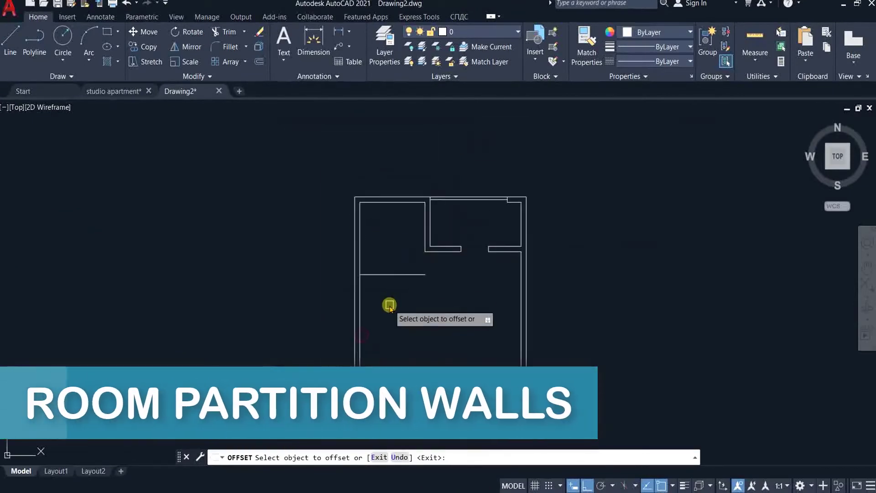
{"action": "scroll", "coordinate": [385, 294], "scroll_direction": "up", "scroll_amount": 5}
{"action": "key", "text": "Escape"}
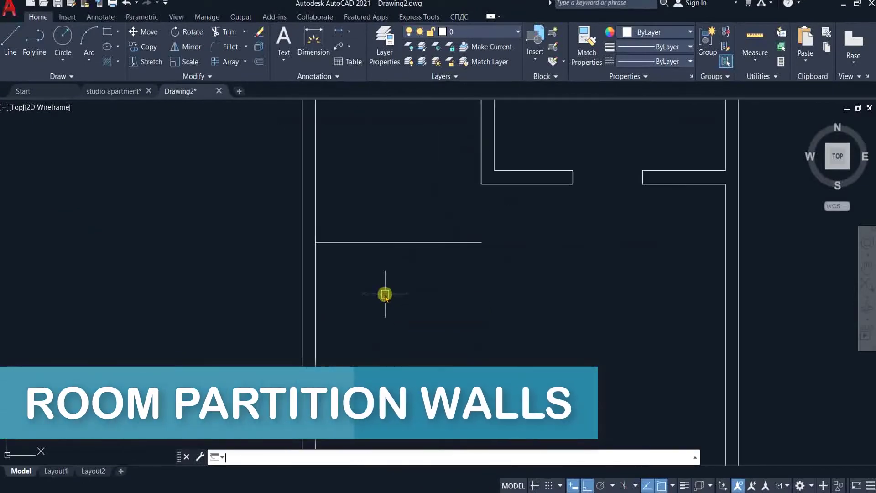
Step: Offset the partition line 3' further down for the wardrobe
{"action": "type", "text": "o"}
{"action": "key", "text": "Return"}
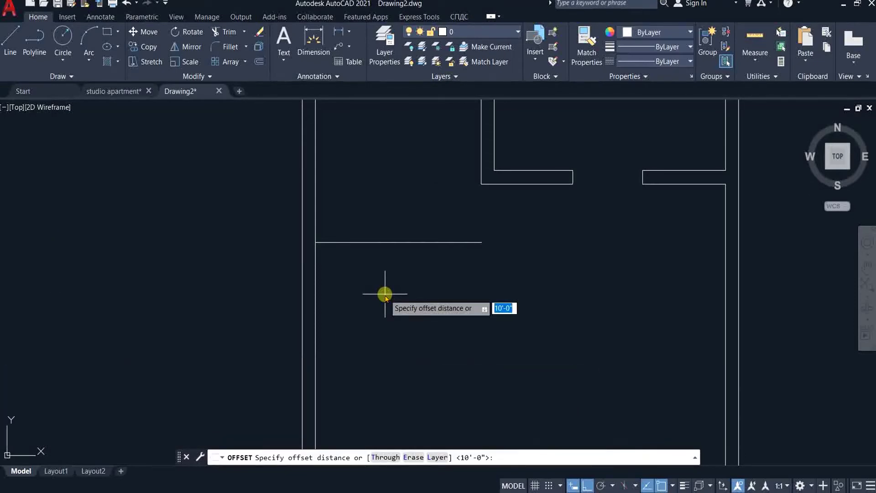
{"action": "type", "text": "3'"}
{"action": "key", "text": "Return"}
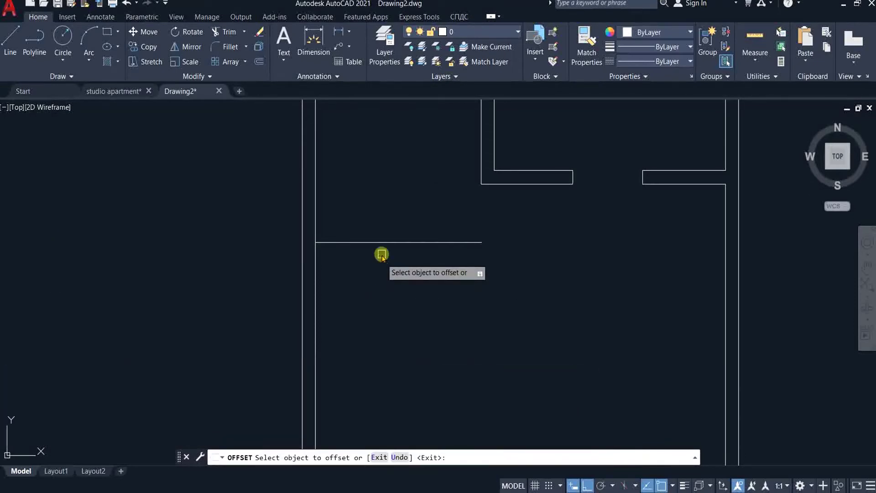
{"action": "left_click", "coordinate": [381, 242]}
{"action": "left_click", "coordinate": [391, 347]}
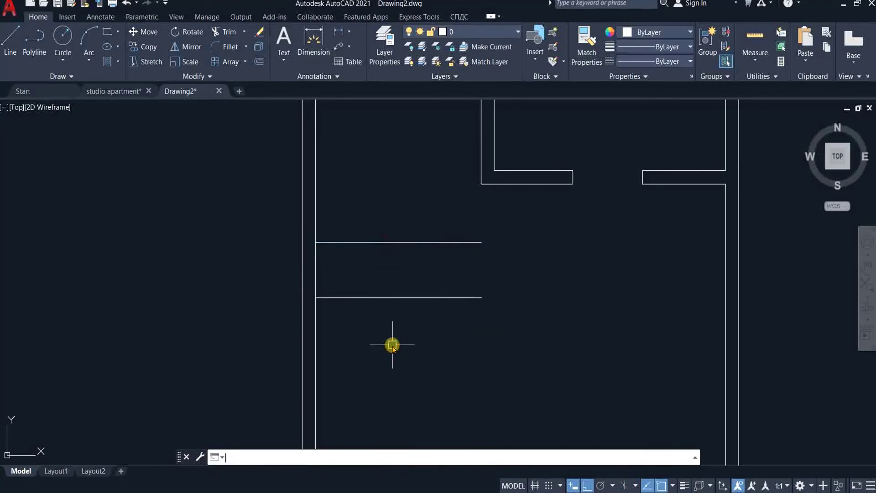
Step: Offset the lower line 9" down for the partition wall thickness
{"action": "key", "text": "Return"}
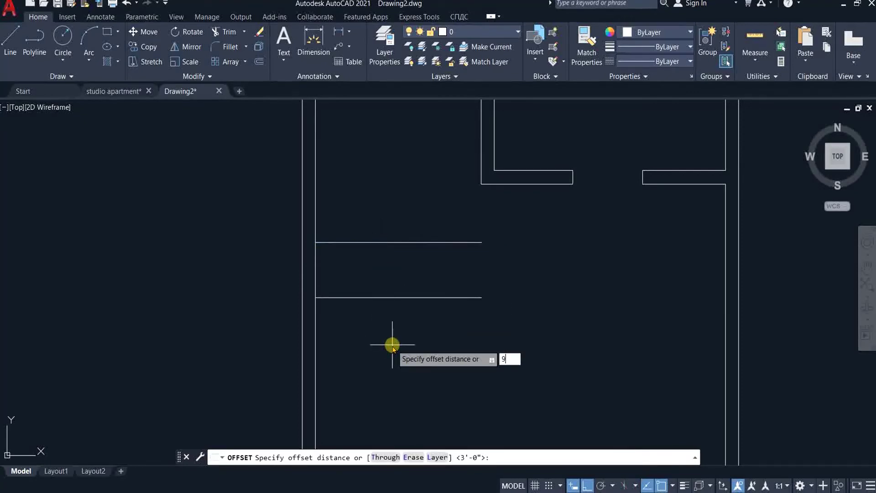
{"action": "type", "text": "9"}
{"action": "key", "text": "Return"}
{"action": "left_click", "coordinate": [391, 298]}
{"action": "left_click", "coordinate": [392, 349]}
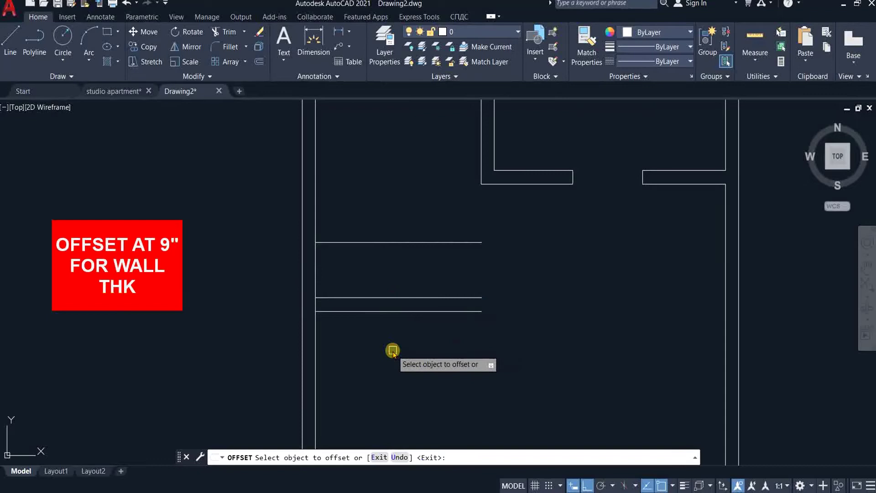
{"action": "key", "text": "Escape"}
{"action": "scroll", "coordinate": [410, 270], "scroll_direction": "down", "scroll_amount": 2}
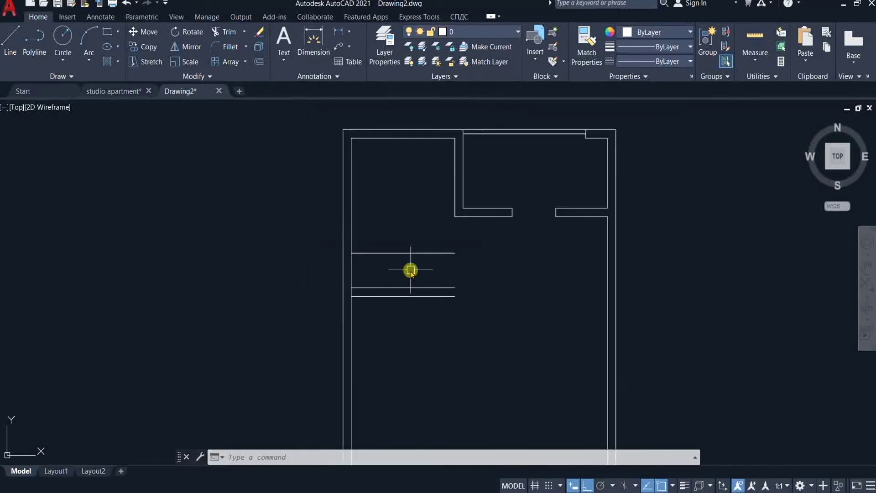
{"action": "scroll", "coordinate": [424, 354], "scroll_direction": "up", "scroll_amount": 2}
{"action": "scroll", "coordinate": [423, 354], "scroll_direction": "up", "scroll_amount": 2}
Step: Offset the lowest partition line 6'3" down to mark the bathroom
{"action": "type", "text": "o"}
{"action": "key", "text": "Return"}
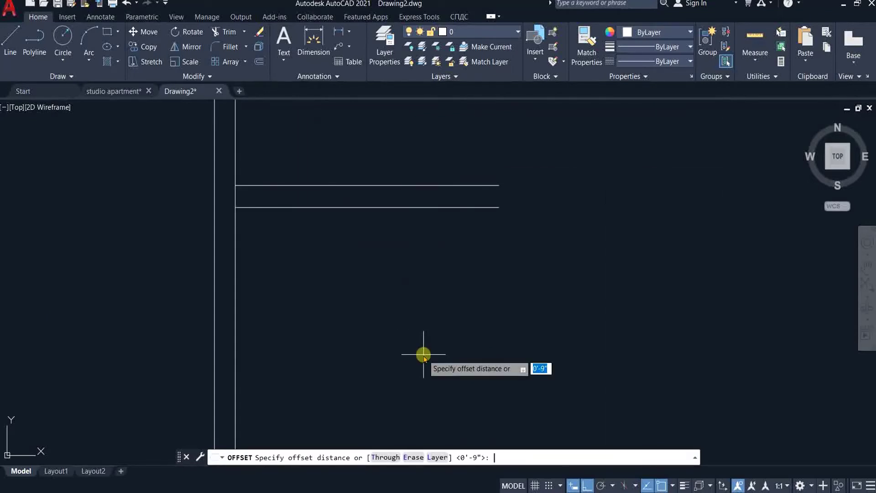
{"action": "type", "text": "6'3"}
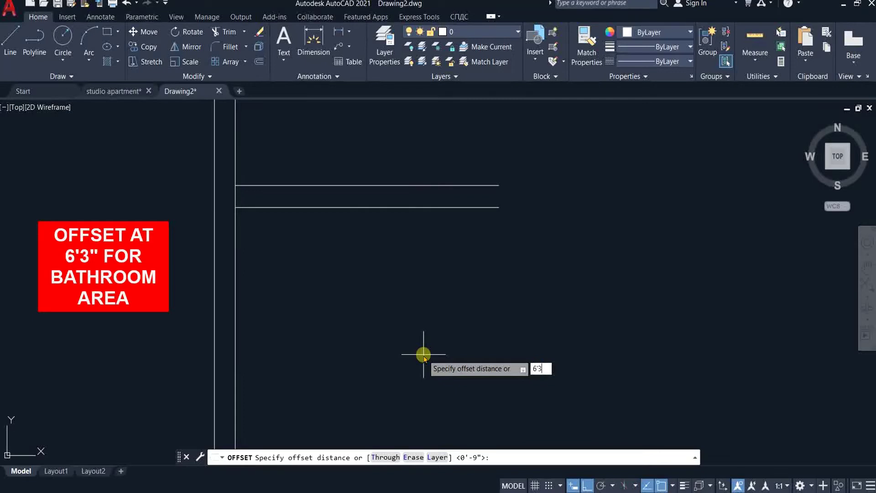
{"action": "key", "text": "Return"}
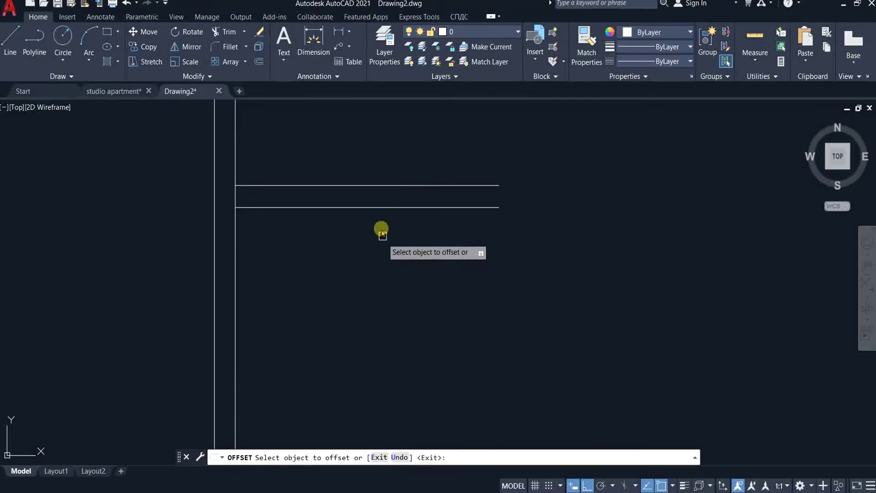
{"action": "left_click", "coordinate": [375, 208]}
{"action": "left_click", "coordinate": [385, 327]}
{"action": "scroll", "coordinate": [416, 201], "scroll_direction": "down", "scroll_amount": 2}
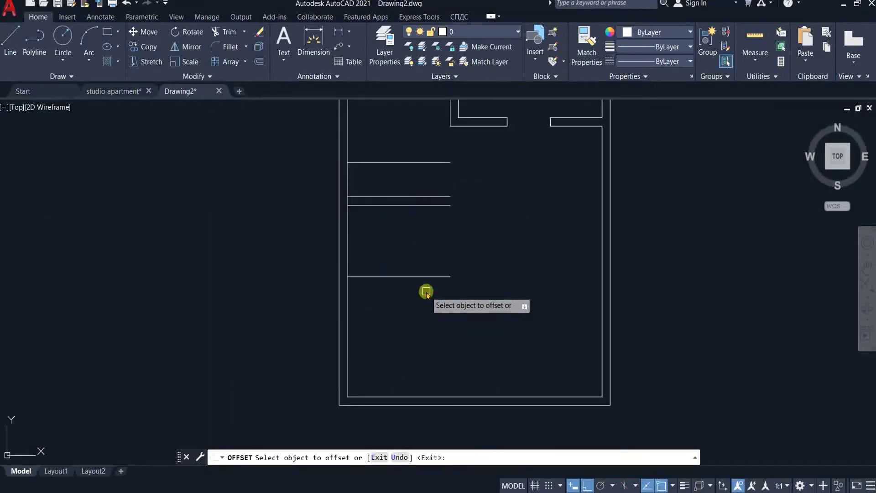
{"action": "scroll", "coordinate": [426, 292], "scroll_direction": "up", "scroll_amount": 2}
{"action": "key", "text": "Return"}
Step: Offset the bathroom's lower line 6" down for the wall thickness
{"action": "type", "text": "6"}
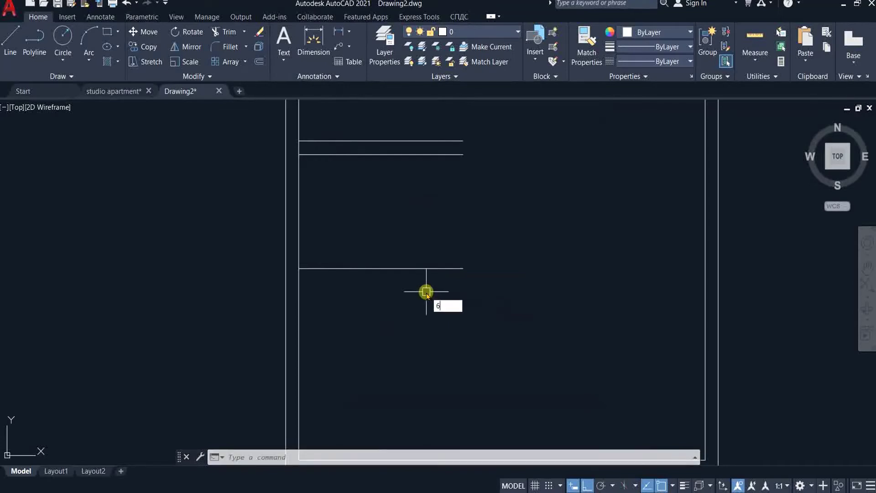
{"action": "key", "text": "Return"}
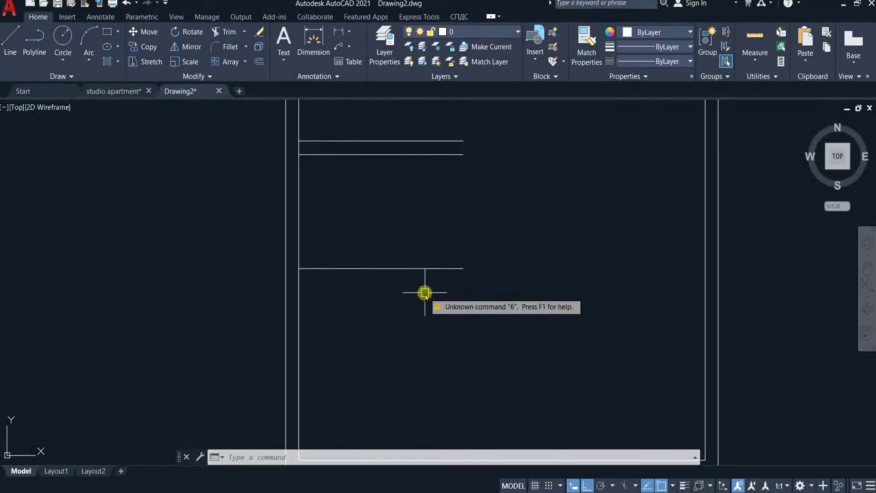
{"action": "key", "text": "Return"}
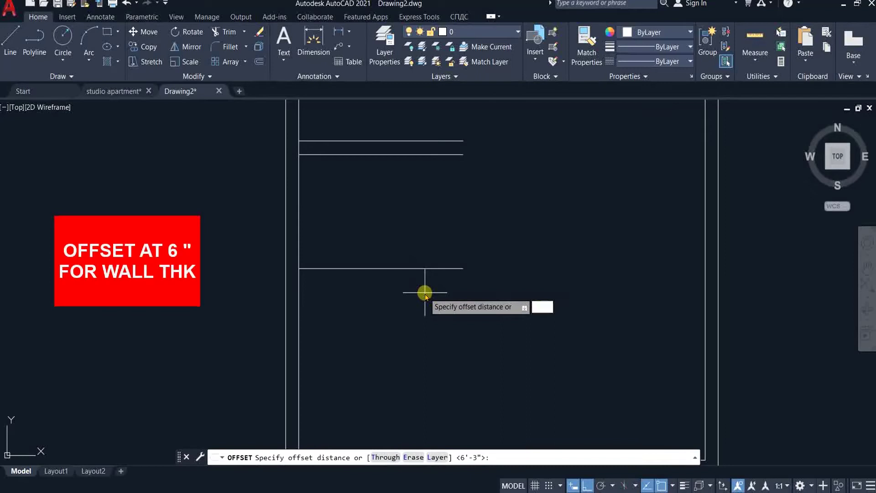
{"action": "type", "text": "6"}
{"action": "key", "text": "Return"}
{"action": "left_click", "coordinate": [409, 269]}
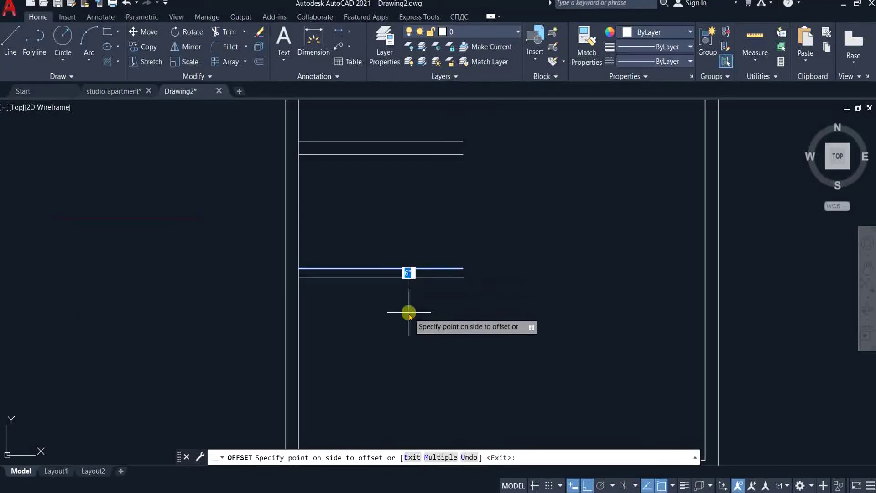
{"action": "left_click", "coordinate": [409, 316]}
{"action": "key", "text": "Return"}
Step: Offset that wall line 2'6" down to mark the shaft
{"action": "key", "text": "Return"}
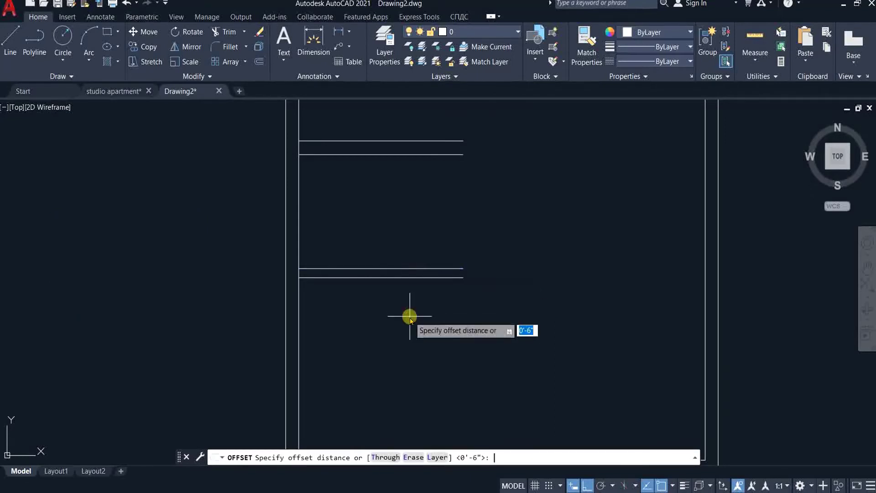
{"action": "type", "text": "2'6"}
{"action": "key", "text": "Return"}
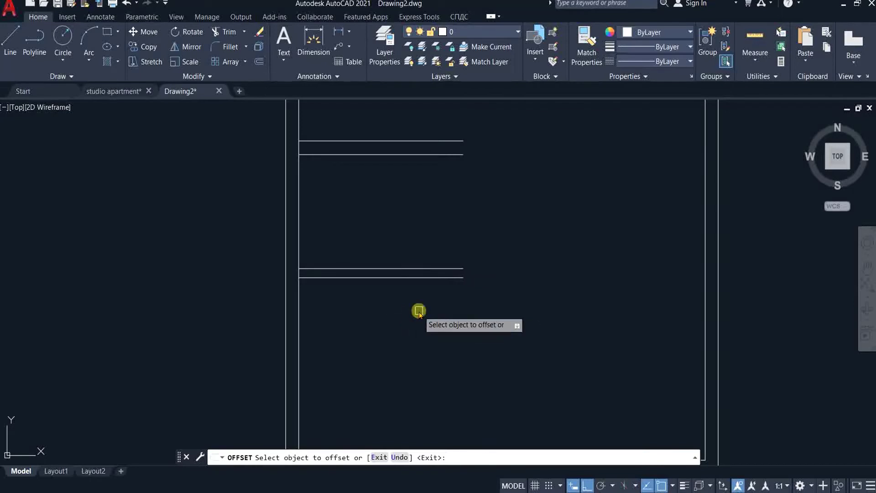
{"action": "left_click", "coordinate": [402, 277]}
{"action": "left_click", "coordinate": [407, 342]}
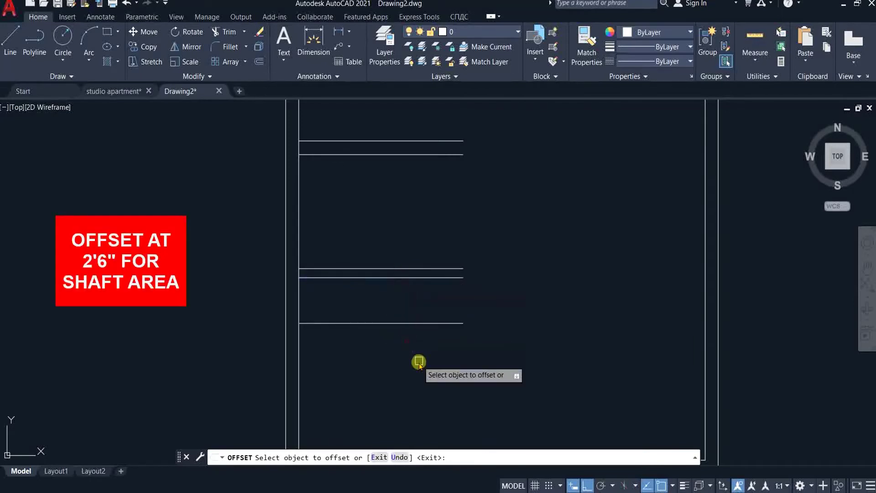
{"action": "key", "text": "Return"}
Step: Offset the shaft's lower line 6" down for the second wall
{"action": "key", "text": "Return"}
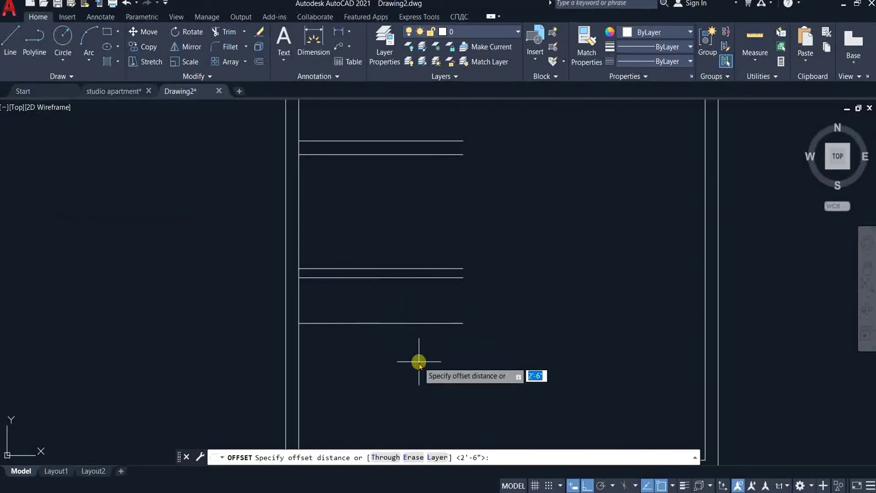
{"action": "type", "text": "6"}
{"action": "key", "text": "Return"}
{"action": "left_click", "coordinate": [415, 323]}
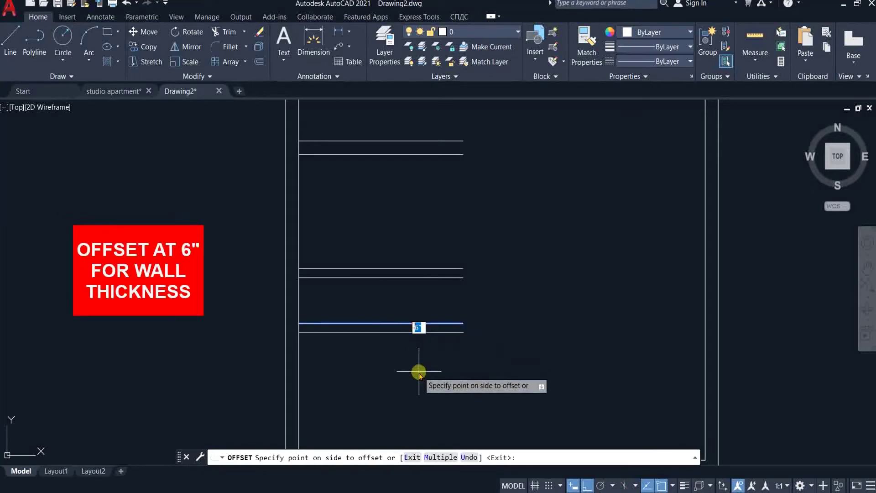
{"action": "left_click", "coordinate": [419, 372]}
{"action": "key", "text": "Return"}
{"action": "scroll", "coordinate": [378, 388], "scroll_direction": "down", "scroll_amount": 5}
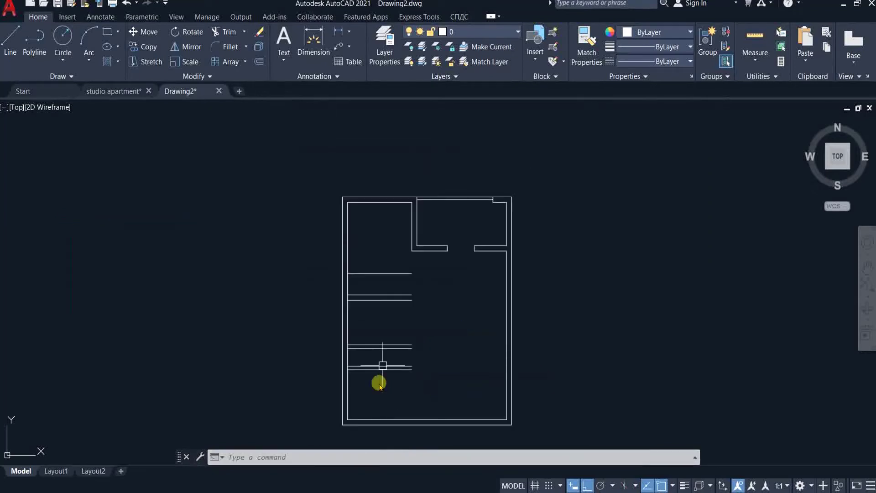
{"action": "scroll", "coordinate": [378, 286], "scroll_direction": "up", "scroll_amount": 2}
{"action": "scroll", "coordinate": [379, 286], "scroll_direction": "up", "scroll_amount": 2}
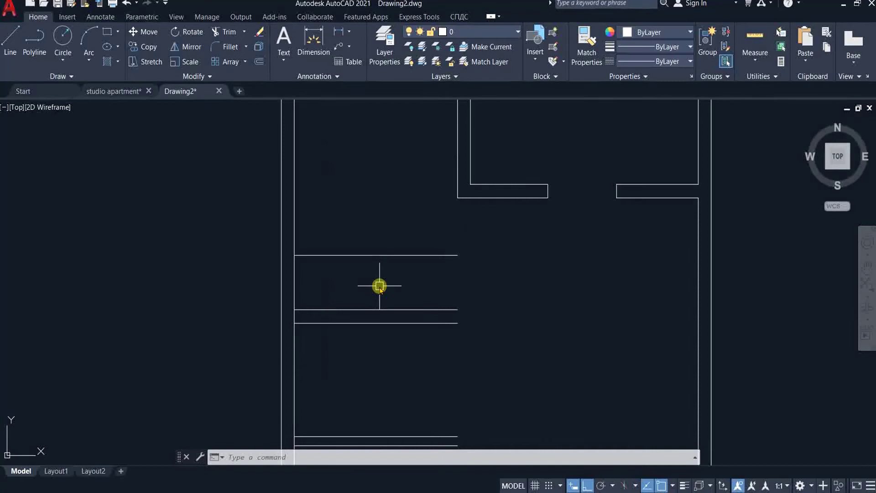
{"action": "type", "text": "L"}
{"action": "key", "text": "Return"}
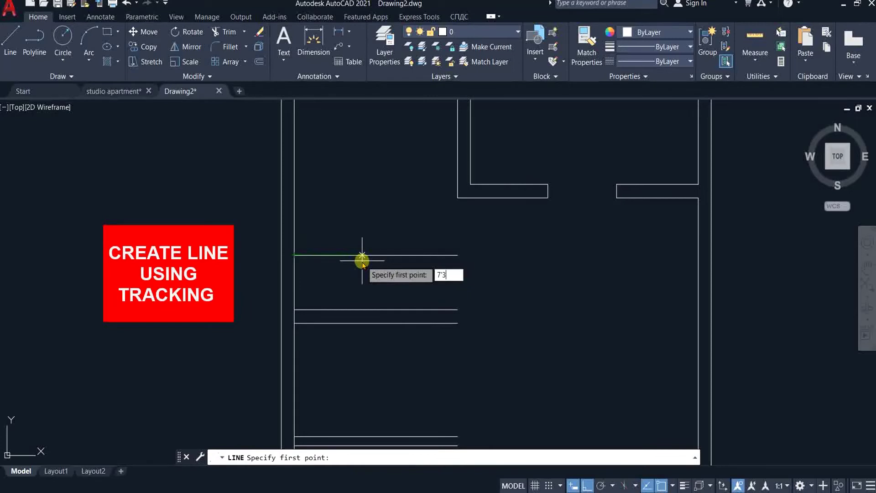
Step: Draw a vertical line 7'3" in from the inner left wall, down to the inner bottom wall
{"action": "type", "text": "7'3"}
{"action": "key", "text": "Return"}
{"action": "scroll", "coordinate": [439, 295], "scroll_direction": "down", "scroll_amount": 4}
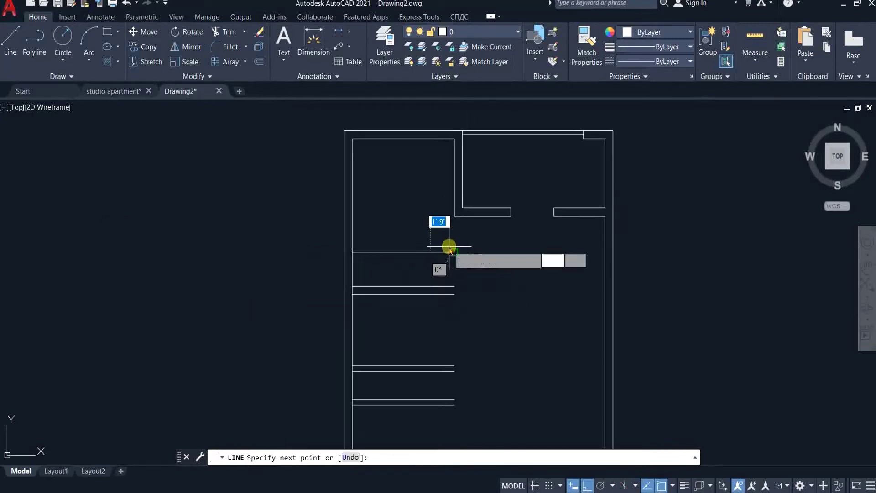
{"action": "scroll", "coordinate": [434, 336], "scroll_direction": "up", "scroll_amount": 5}
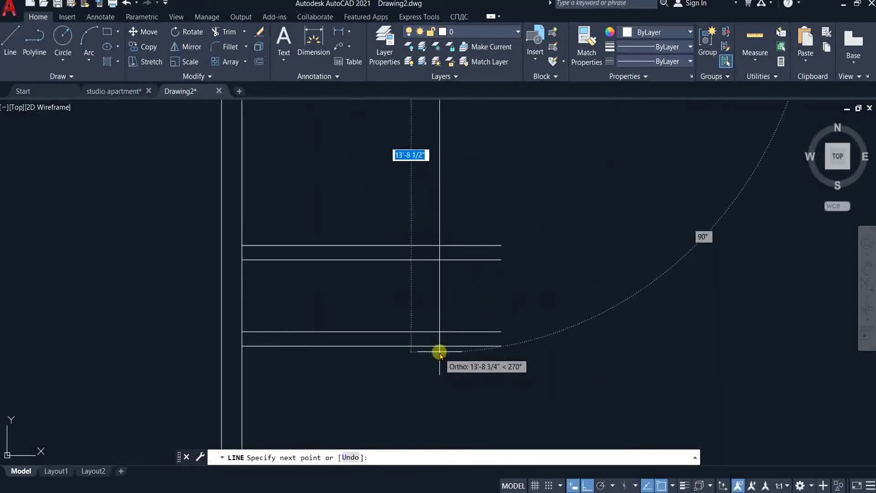
{"action": "left_click", "coordinate": [438, 347]}
{"action": "scroll", "coordinate": [463, 328], "scroll_direction": "down", "scroll_amount": 4}
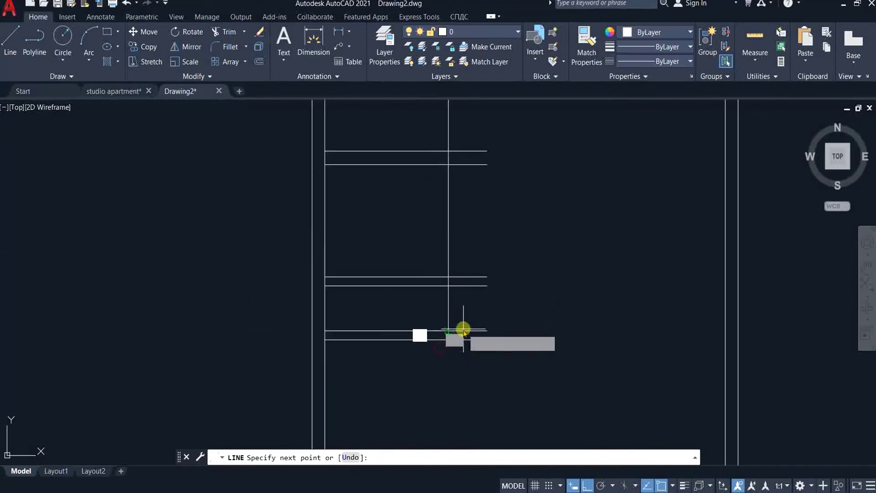
{"action": "scroll", "coordinate": [448, 383], "scroll_direction": "up", "scroll_amount": 6}
{"action": "left_click", "coordinate": [442, 387]}
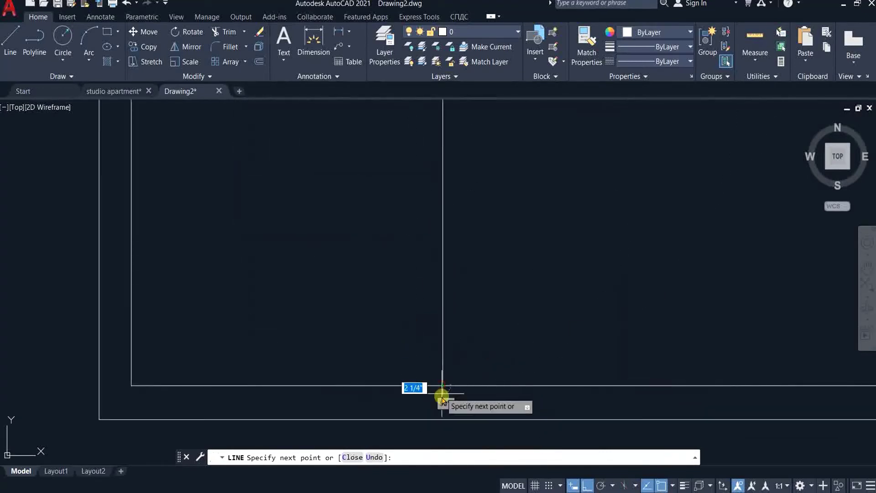
{"action": "key", "text": "Escape"}
{"action": "scroll", "coordinate": [421, 400], "scroll_direction": "down", "scroll_amount": 3}
{"action": "scroll", "coordinate": [471, 257], "scroll_direction": "down", "scroll_amount": 3}
{"action": "scroll", "coordinate": [467, 299], "scroll_direction": "up", "scroll_amount": 4}
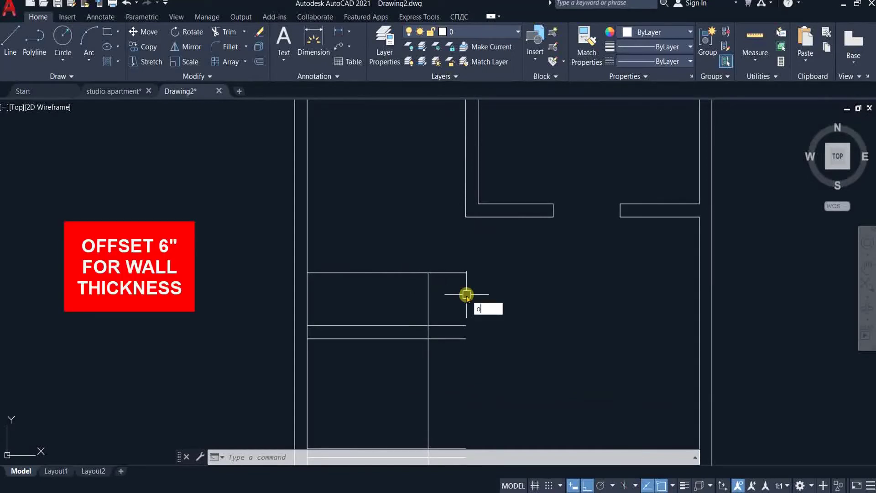
Step: Offset the vertical wardrobe line 6" to the right
{"action": "key", "text": "Return"}
{"action": "type", "text": "6"}
{"action": "key", "text": "Return"}
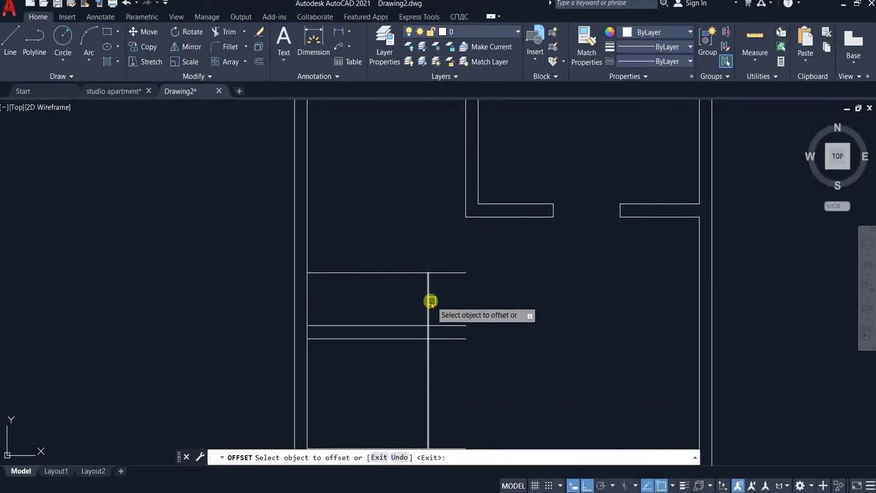
{"action": "left_click", "coordinate": [429, 299]}
{"action": "left_click", "coordinate": [462, 307]}
{"action": "key", "text": "Return"}
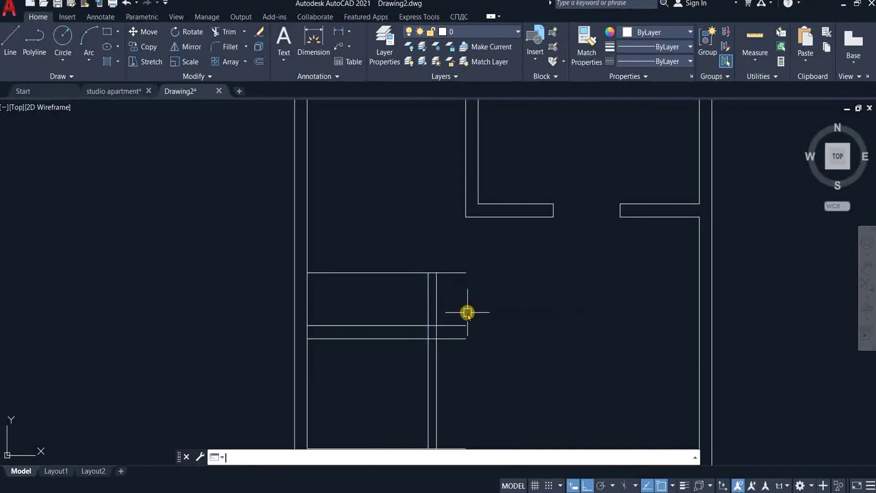
Step: Fence-trim the horizontal stubs extending past the new vertical line
{"action": "type", "text": "tr"}
{"action": "key", "text": "Return"}
{"action": "left_click_drag", "start_coordinate": [453, 274], "coordinate": [453, 325]}
{"action": "scroll", "coordinate": [445, 368], "scroll_direction": "down", "scroll_amount": 3}
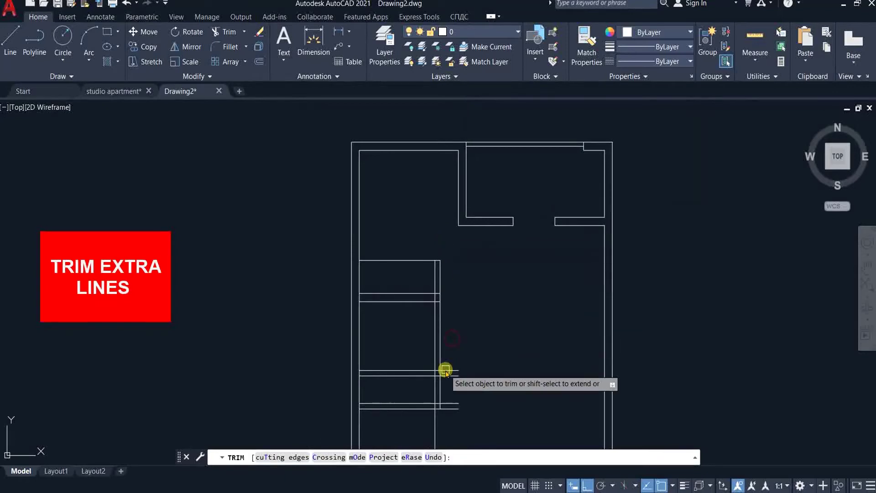
{"action": "scroll", "coordinate": [450, 372], "scroll_direction": "up", "scroll_amount": 5}
{"action": "scroll", "coordinate": [449, 381], "scroll_direction": "down", "scroll_amount": 3}
{"action": "scroll", "coordinate": [455, 371], "scroll_direction": "up", "scroll_amount": 3}
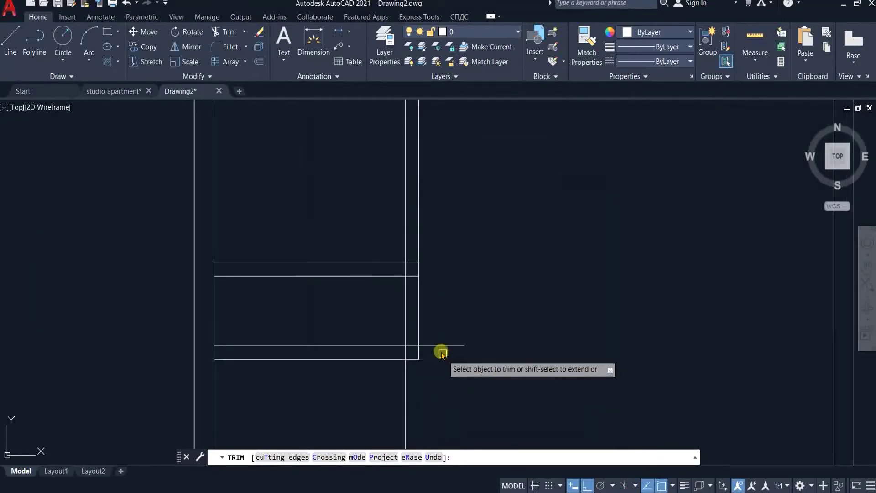
{"action": "scroll", "coordinate": [443, 360], "scroll_direction": "down", "scroll_amount": 3}
{"action": "key", "text": "Escape"}
{"action": "scroll", "coordinate": [420, 231], "scroll_direction": "up", "scroll_amount": 6}
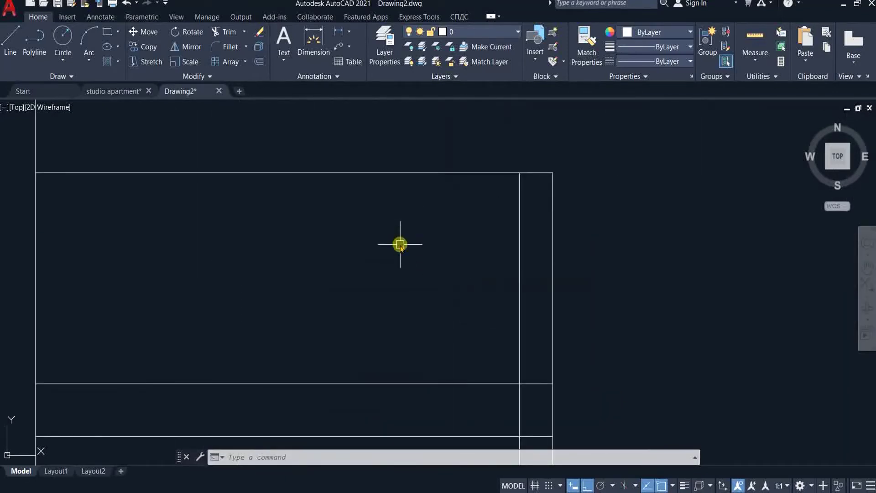
Step: Offset the wardrobe's top line 6" down and fillet it with the vertical edge
{"action": "key", "text": "Return"}
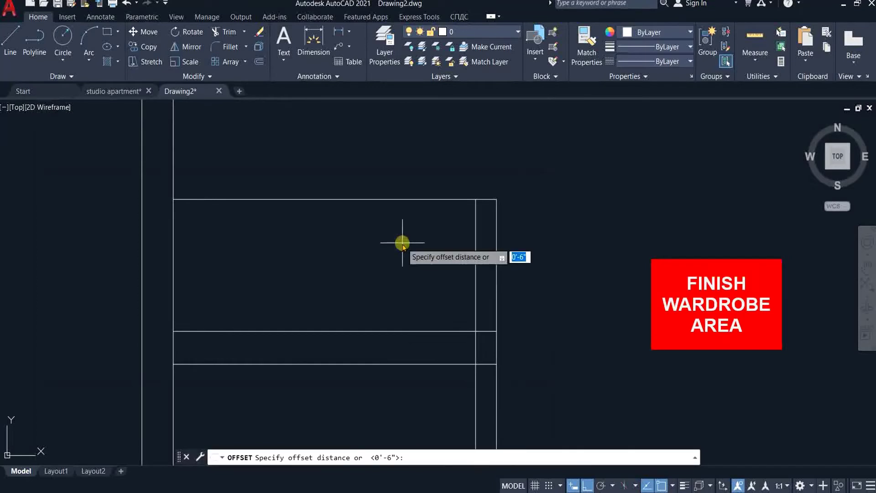
{"action": "type", "text": "6"}
{"action": "key", "text": "Return"}
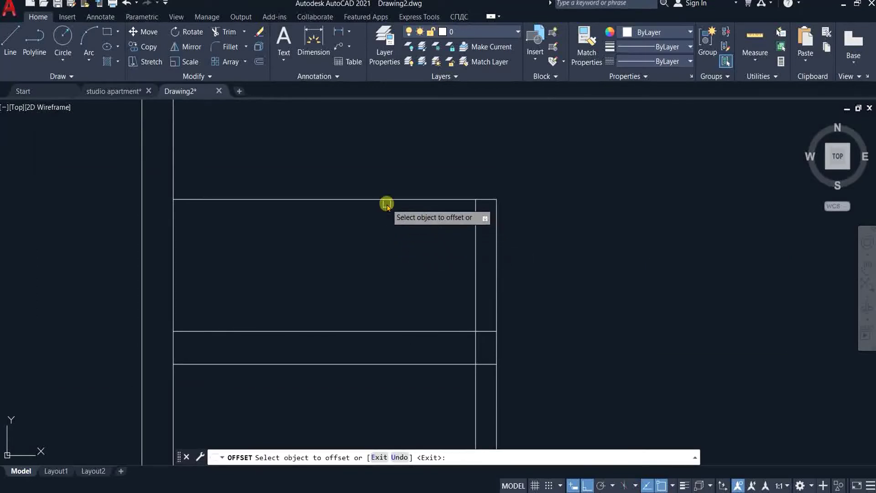
{"action": "left_click", "coordinate": [385, 200]}
{"action": "left_click", "coordinate": [390, 242]}
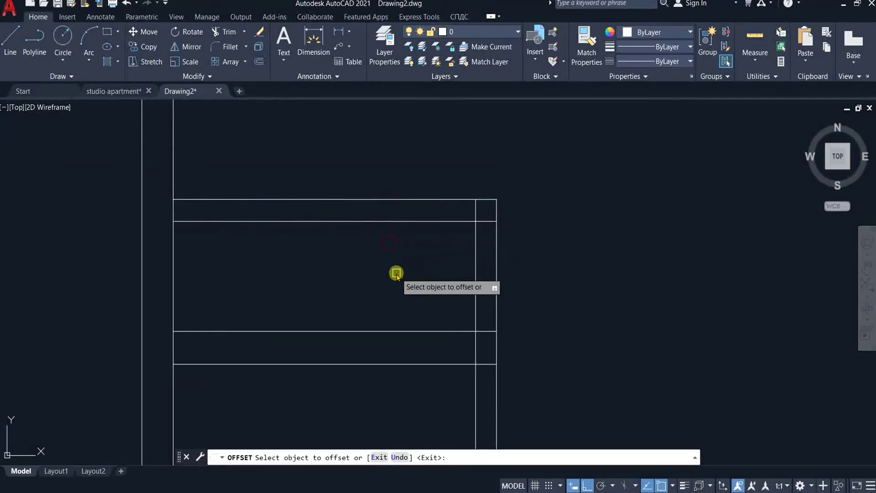
{"action": "type", "text": "f"}
{"action": "key", "text": "Return"}
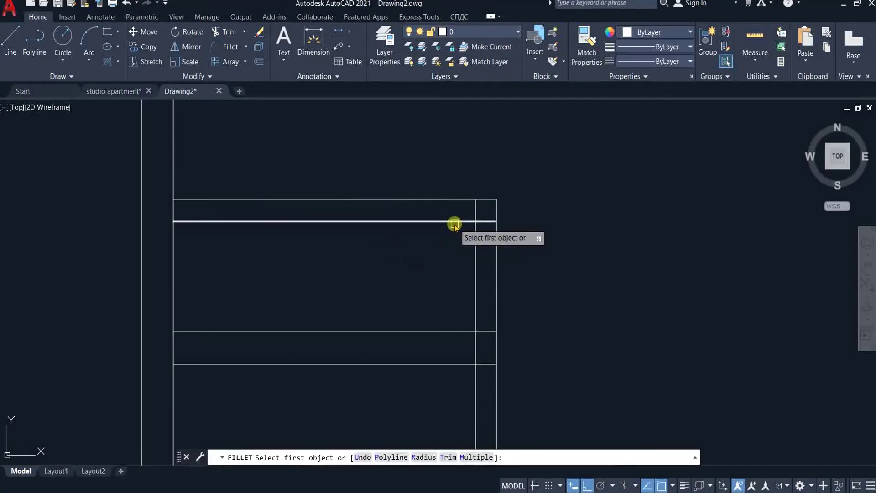
{"action": "left_click", "coordinate": [457, 222]}
{"action": "left_click", "coordinate": [476, 237]}
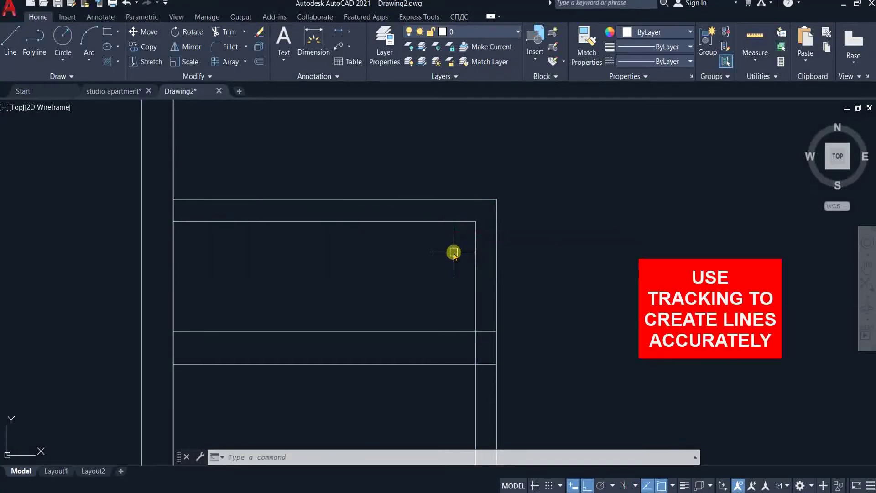
Step: Draw short lines closing both ends between the two top lines
{"action": "type", "text": "l"}
{"action": "key", "text": "Return"}
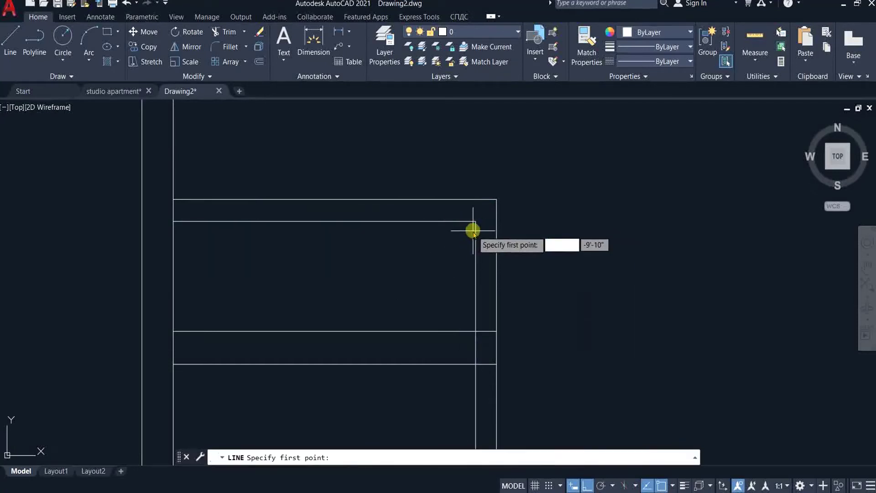
{"action": "left_click", "coordinate": [448, 222]}
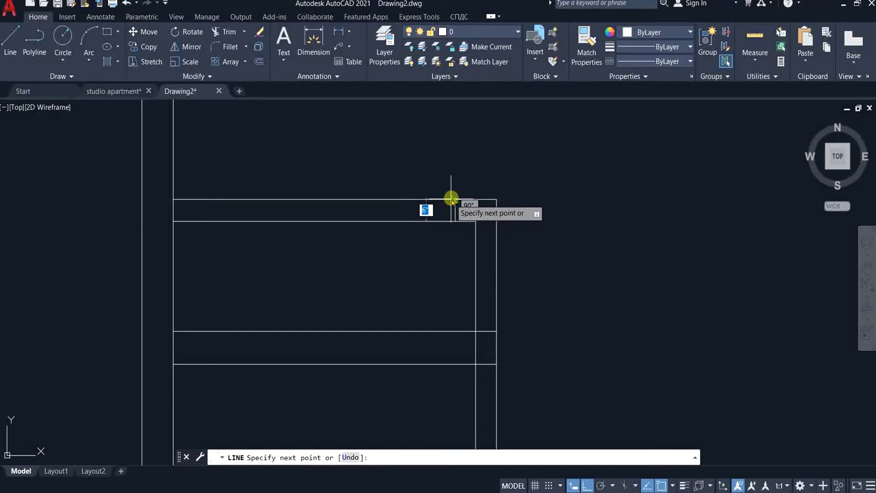
{"action": "left_click", "coordinate": [454, 199]}
{"action": "key", "text": "Escape"}
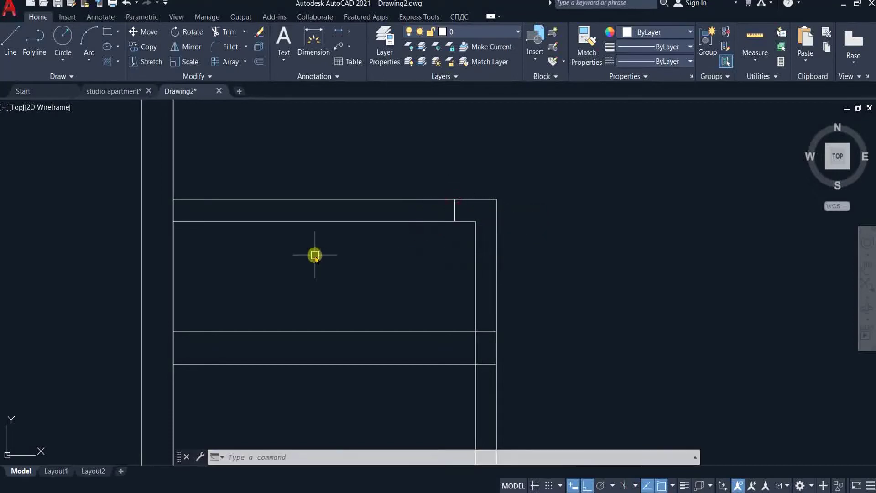
{"action": "key", "text": "space"}
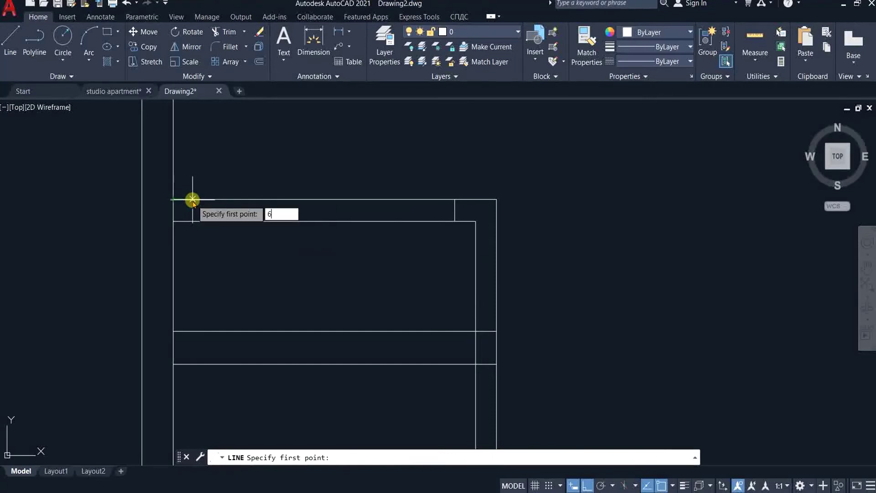
{"action": "left_click", "coordinate": [195, 221]}
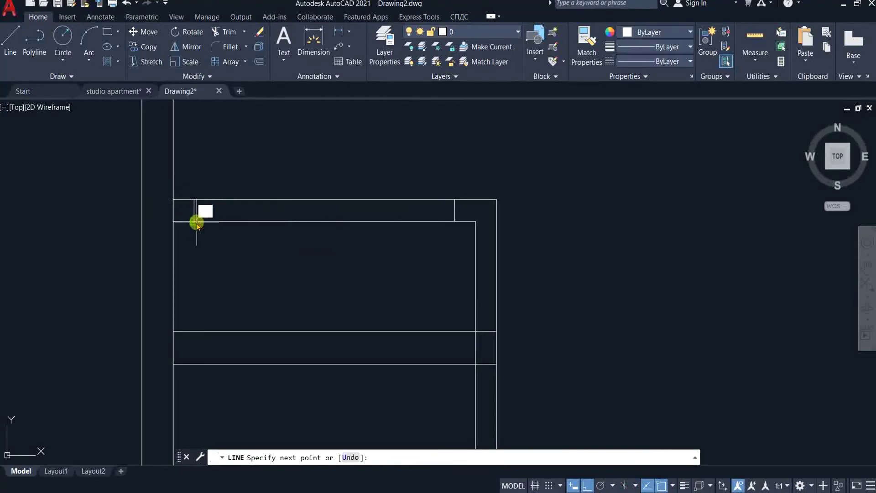
{"action": "key", "text": "Escape"}
Step: Trim the surplus short segment at the wardrobe compartment corner
{"action": "type", "text": "t"}
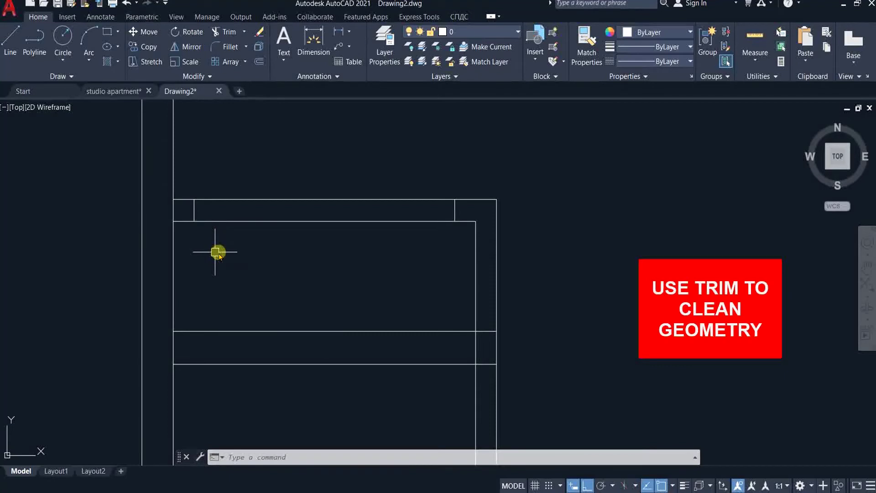
{"action": "key", "text": "space"}
{"action": "key", "text": "Escape"}
{"action": "scroll", "coordinate": [242, 234], "scroll_direction": "down", "scroll_amount": 4}
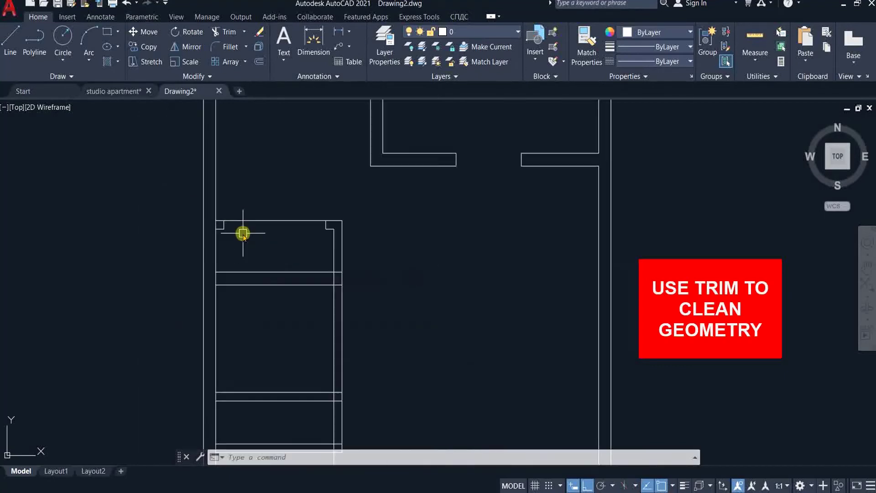
{"action": "scroll", "coordinate": [291, 293], "scroll_direction": "up", "scroll_amount": 4}
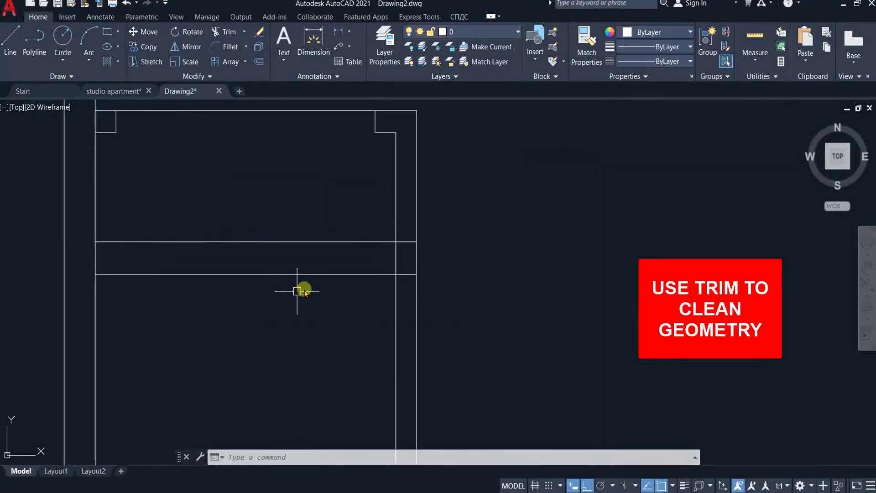
{"action": "key", "text": "space"}
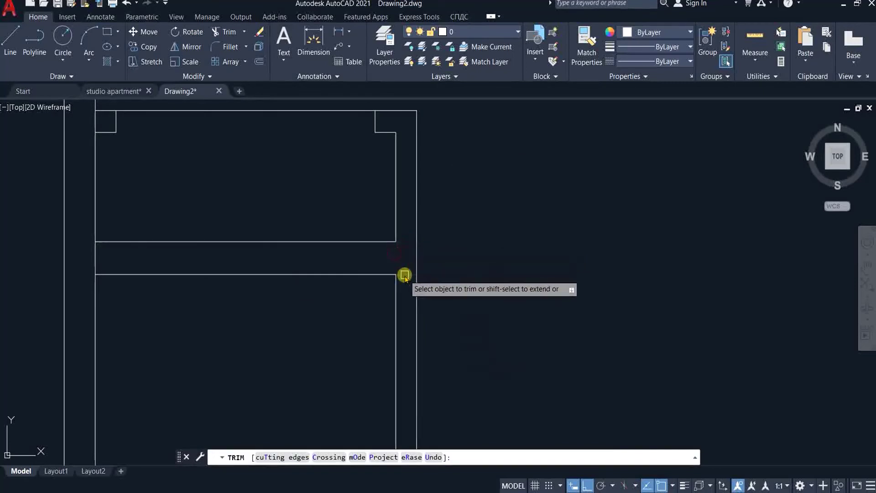
{"action": "scroll", "coordinate": [321, 199], "scroll_direction": "down", "scroll_amount": 3}
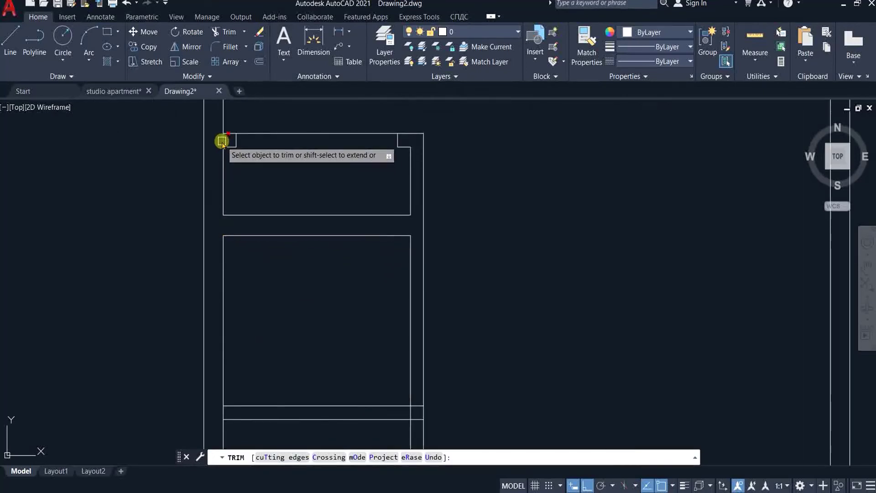
{"action": "scroll", "coordinate": [205, 178], "scroll_direction": "down", "scroll_amount": 2}
{"action": "scroll", "coordinate": [203, 322], "scroll_direction": "up", "scroll_amount": 5}
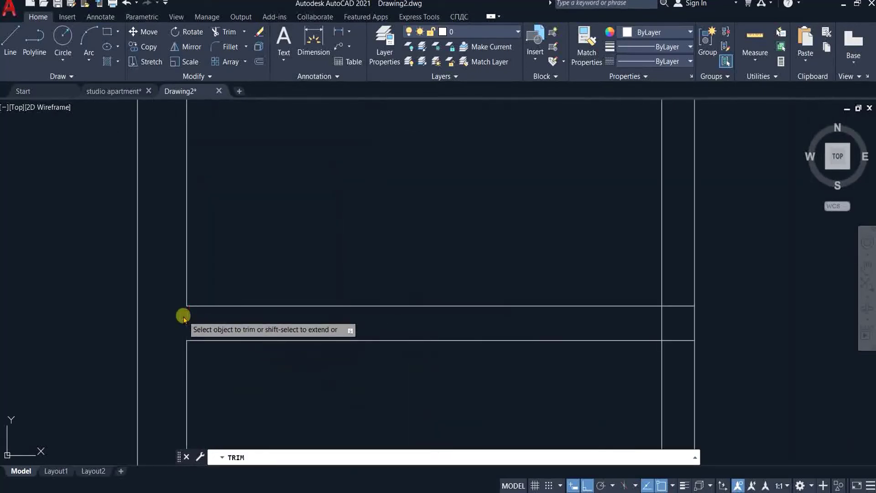
{"action": "scroll", "coordinate": [632, 225], "scroll_direction": "down", "scroll_amount": 5}
{"action": "scroll", "coordinate": [522, 299], "scroll_direction": "up", "scroll_amount": 6}
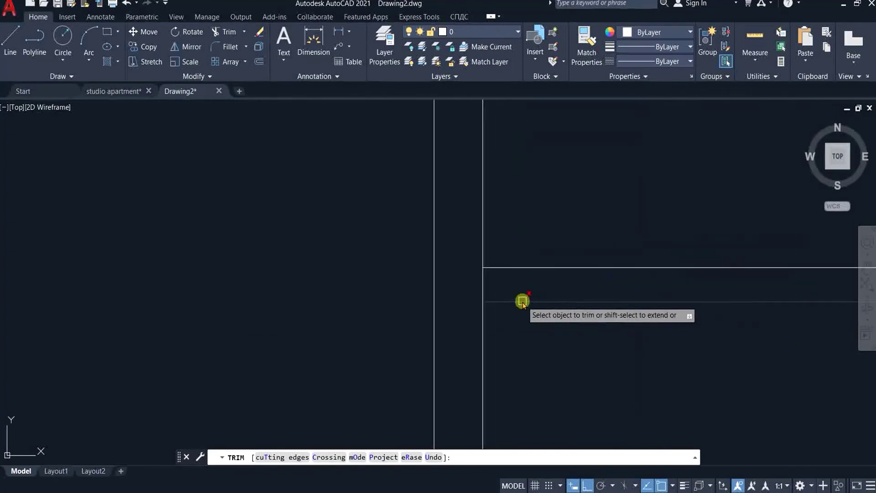
{"action": "scroll", "coordinate": [448, 287], "scroll_direction": "down", "scroll_amount": 4}
{"action": "scroll", "coordinate": [574, 282], "scroll_direction": "up", "scroll_amount": 2}
{"action": "left_click", "coordinate": [559, 294]}
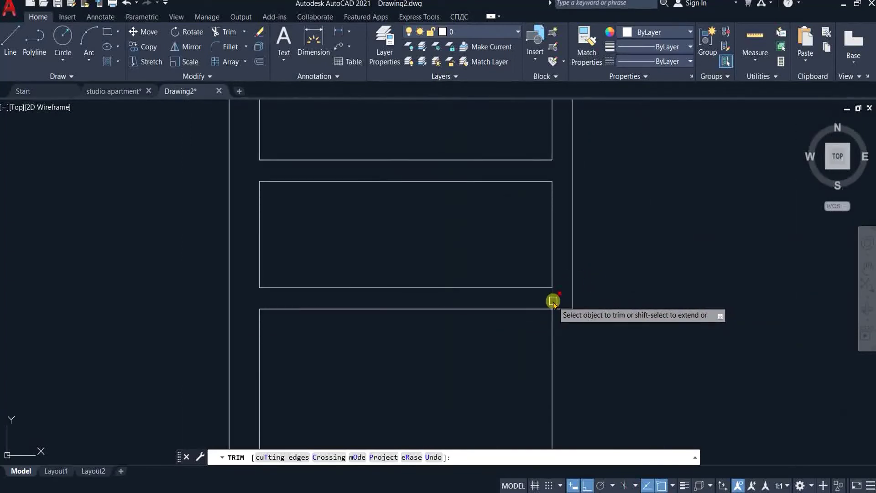
{"action": "scroll", "coordinate": [455, 235], "scroll_direction": "down", "scroll_amount": 2}
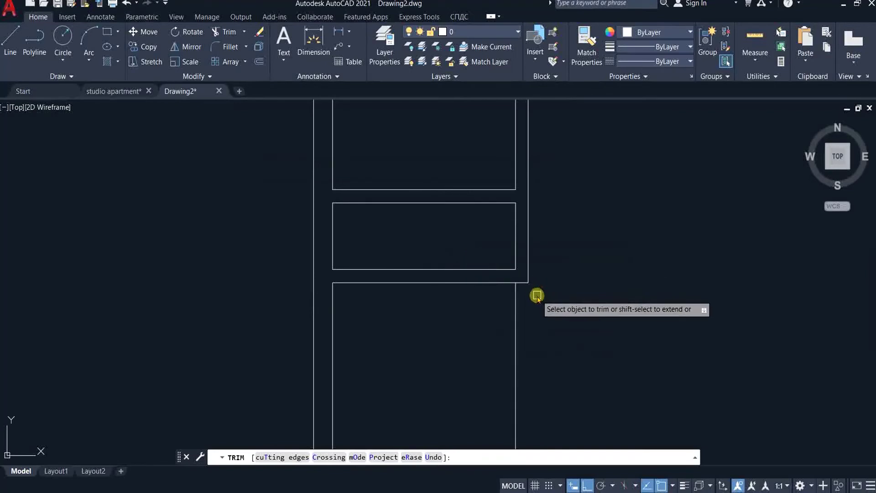
{"action": "scroll", "coordinate": [526, 290], "scroll_direction": "up", "scroll_amount": 2}
Step: Draw a 6" step line from the cabinet corner to the compartment edge
{"action": "key", "text": "Escape"}
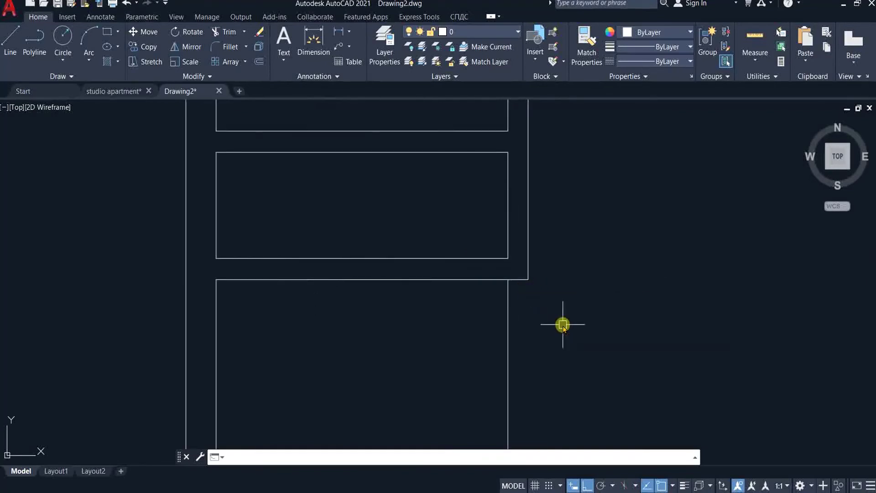
{"action": "type", "text": "l"}
{"action": "key", "text": "Return"}
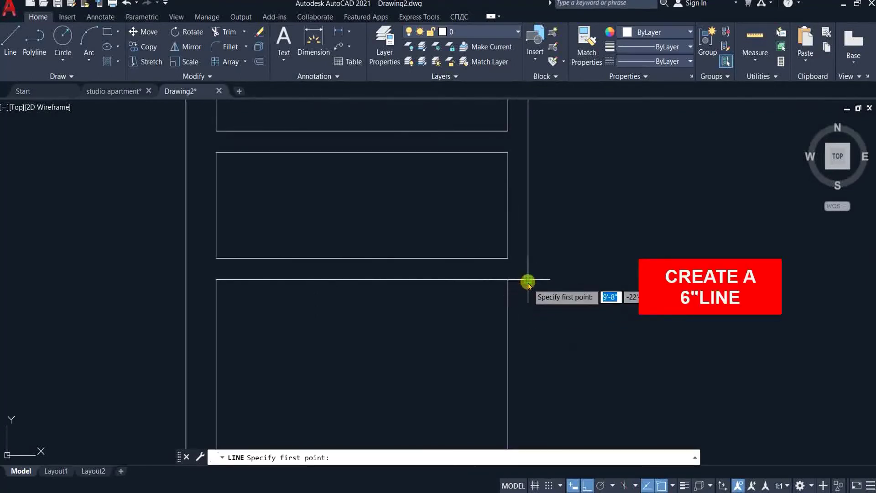
{"action": "left_click", "coordinate": [528, 279]}
{"action": "type", "text": "6"}
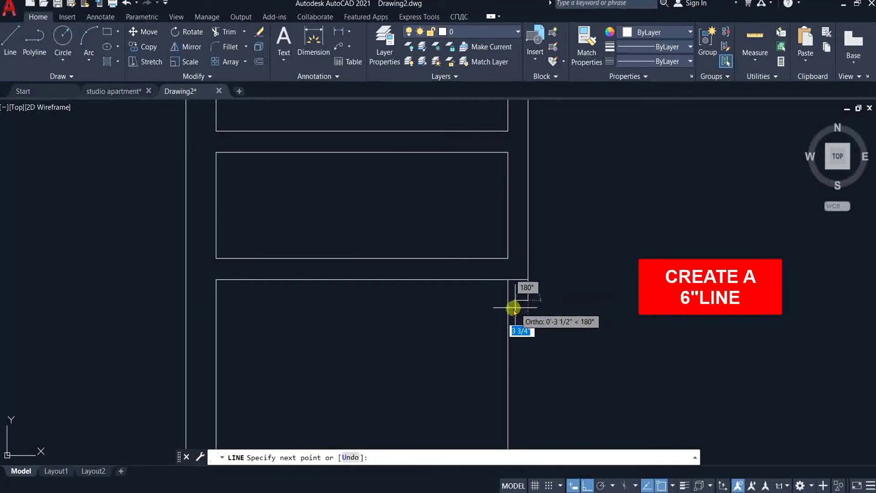
{"action": "key", "text": "Return"}
{"action": "left_click", "coordinate": [508, 301]}
{"action": "key", "text": "Escape"}
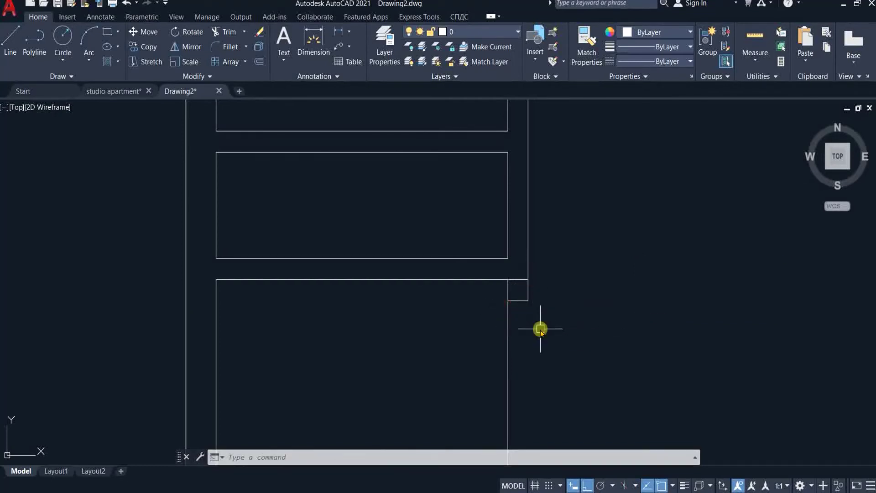
{"action": "key", "text": "Return"}
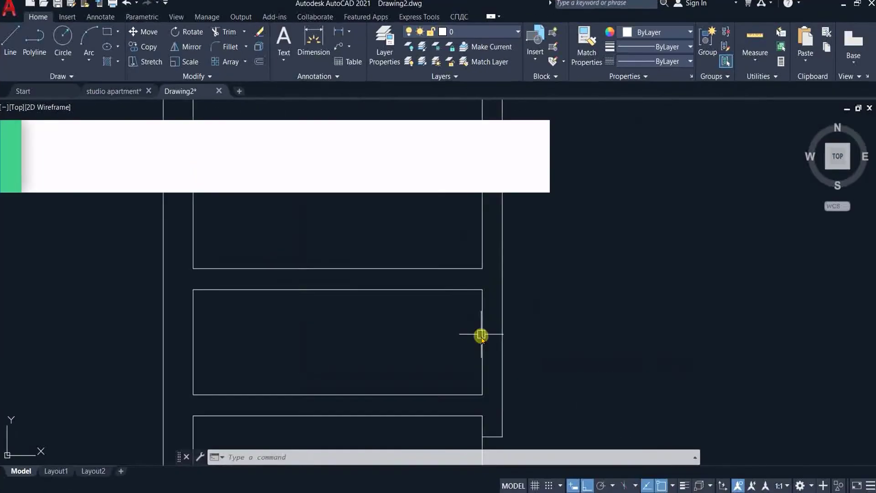
Step: Extend the middle rectangle's top and bottom lines to the wall and trim the right-side segments
{"action": "scroll", "coordinate": [482, 335], "scroll_direction": "up", "scroll_amount": 1}
{"action": "type", "text": "ex"}
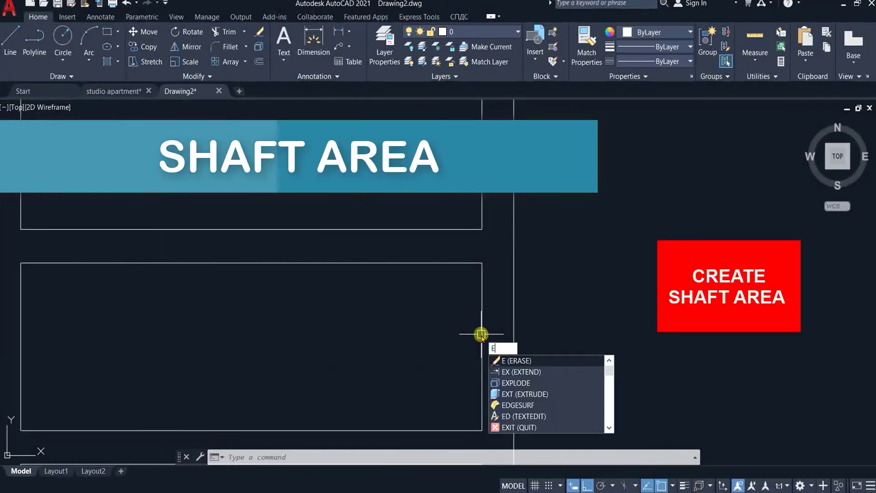
{"action": "key", "text": "Return"}
{"action": "left_click", "coordinate": [471, 263]}
{"action": "scroll", "coordinate": [540, 282], "scroll_direction": "down", "scroll_amount": 1}
{"action": "key", "text": "Escape"}
{"action": "key", "text": "Return"}
{"action": "left_click", "coordinate": [511, 375]}
{"action": "key", "text": "Escape"}
{"action": "type", "text": "tr"}
{"action": "key", "text": "Return"}
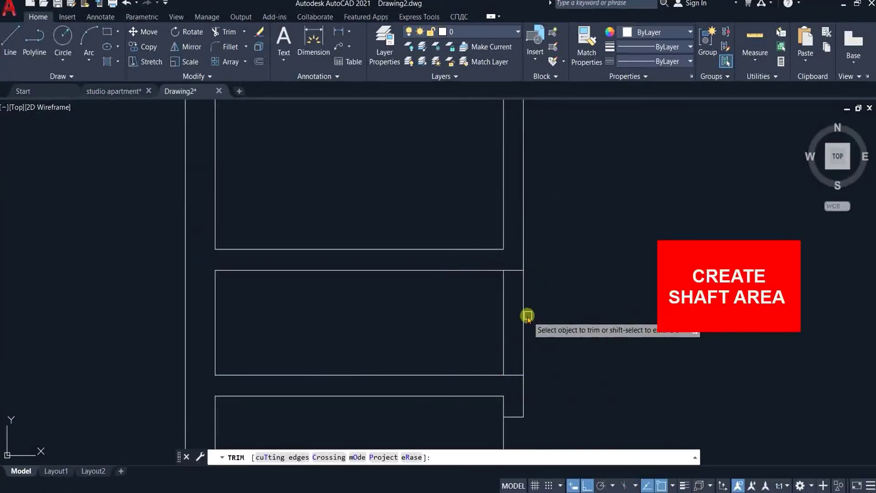
{"action": "left_click", "coordinate": [523, 312]}
{"action": "left_click", "coordinate": [503, 313]}
{"action": "key", "text": "Escape"}
Step: Offset the rectangle's left line 4'-3" into the shaft, then again for a thin partition
{"action": "type", "text": "o"}
{"action": "key", "text": "Return"}
{"action": "key", "text": "Return"}
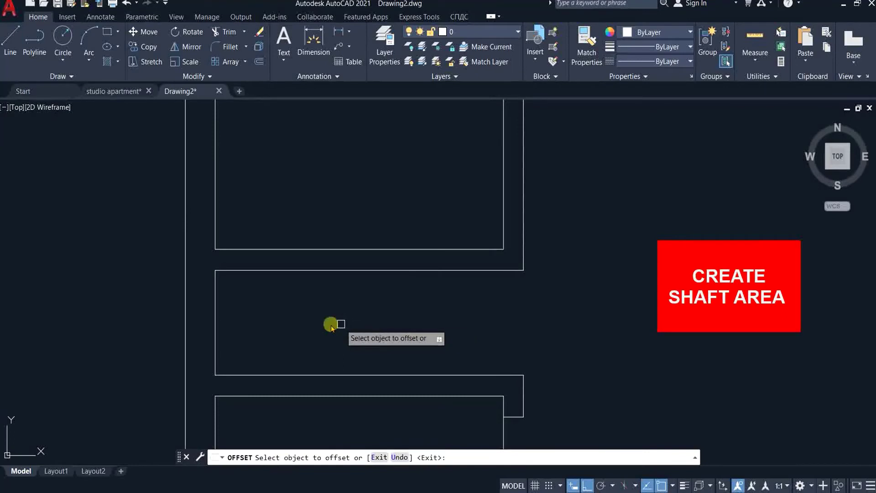
{"action": "left_click", "coordinate": [216, 309]}
{"action": "left_click", "coordinate": [345, 312]}
{"action": "key", "text": "Escape"}
{"action": "type", "text": "o"}
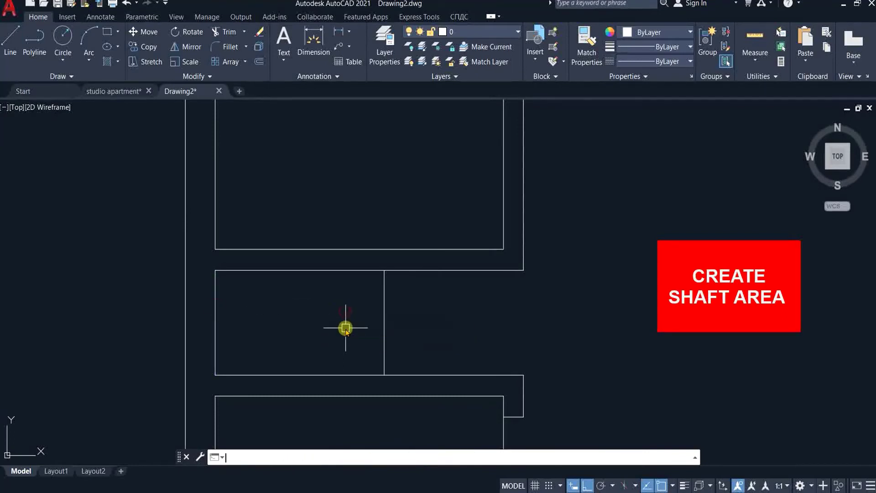
{"action": "key", "text": "Return"}
{"action": "key", "text": "Return"}
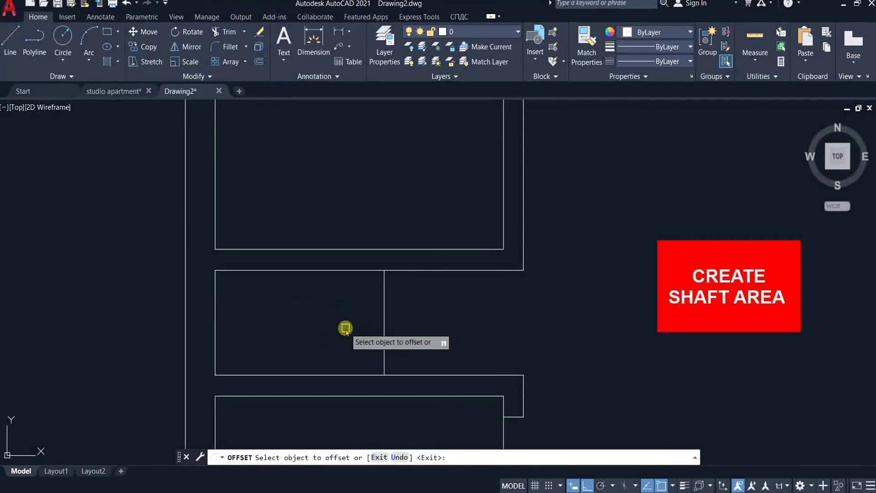
{"action": "left_click", "coordinate": [385, 317]}
{"action": "left_click", "coordinate": [416, 314]}
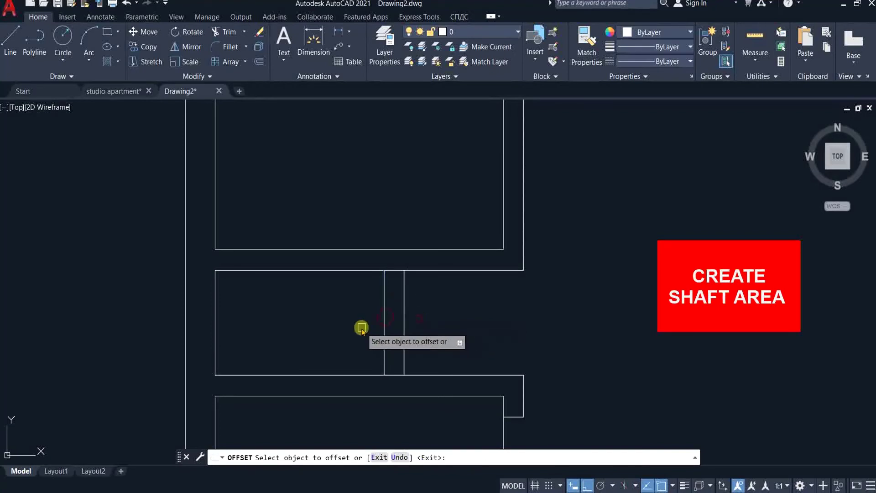
{"action": "key", "text": "Escape"}
Step: Draw two corner-to-corner diagonals forming an X across the shaft area
{"action": "type", "text": "l"}
{"action": "key", "text": "Return"}
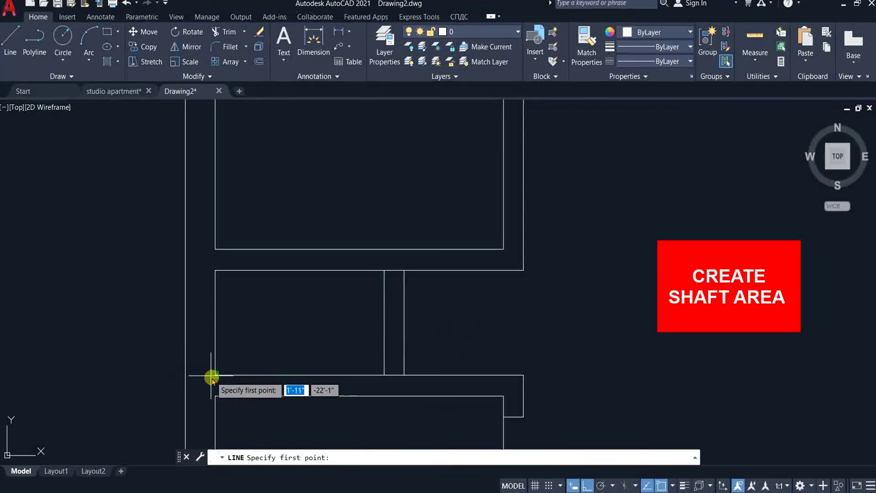
{"action": "left_click", "coordinate": [215, 375]}
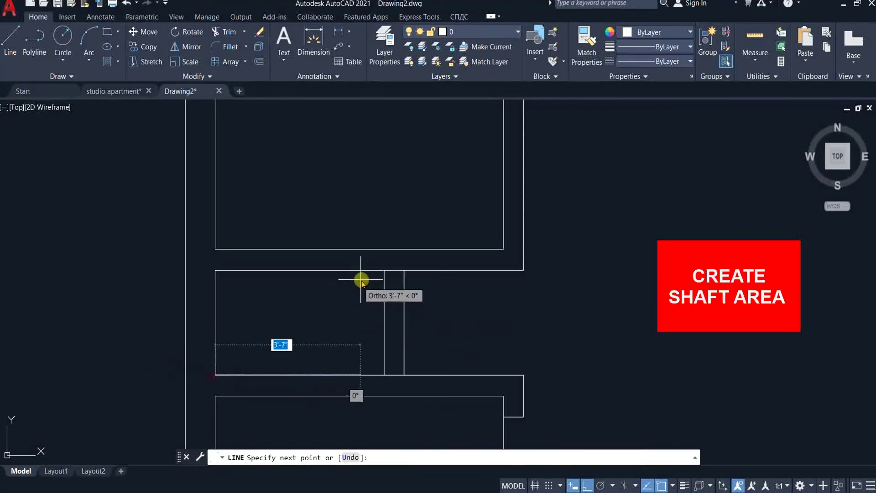
{"action": "left_click", "coordinate": [384, 271]}
{"action": "key", "text": "Escape"}
{"action": "key", "text": "Return"}
{"action": "left_click", "coordinate": [385, 375]}
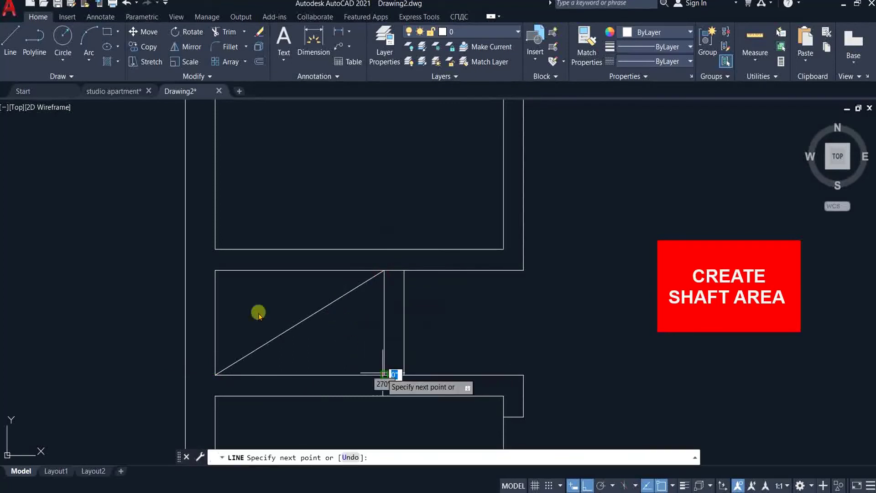
{"action": "left_click", "coordinate": [216, 271]}
{"action": "key", "text": "Escape"}
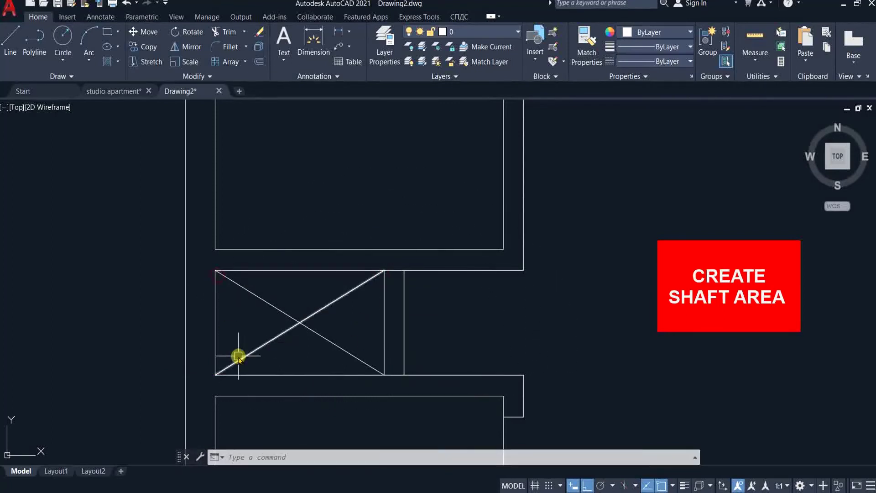
{"action": "scroll", "coordinate": [302, 436], "scroll_direction": "down", "scroll_amount": 2}
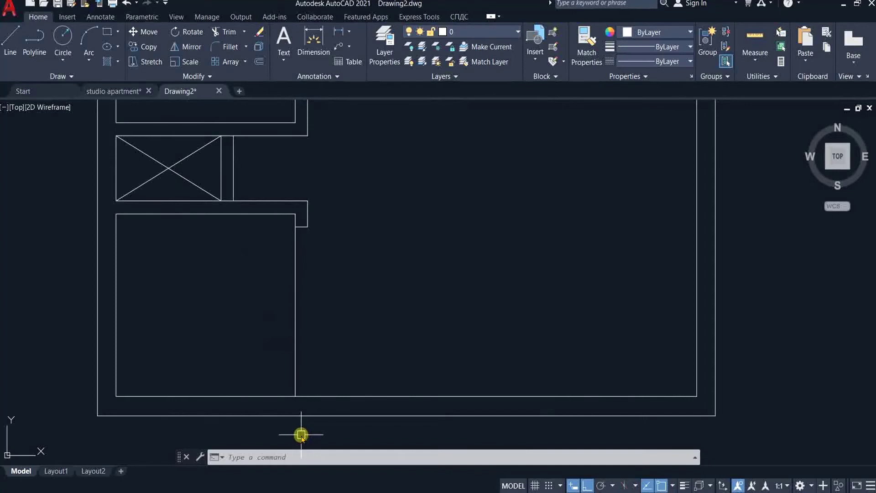
Step: Draw the stepped entrance return starting 2' up the wall, with segments 2', 9", 1'3 and 2'
{"action": "key", "text": "Return"}
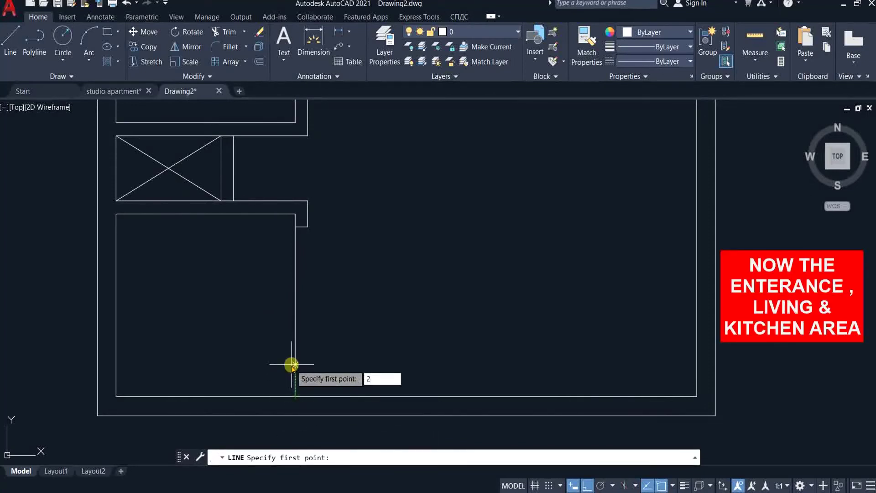
{"action": "type", "text": "2"}
{"action": "key", "text": "Return"}
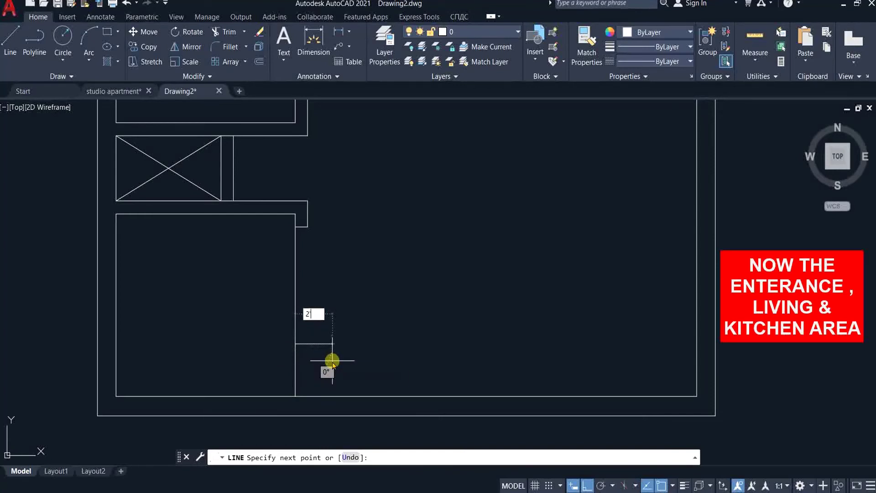
{"action": "type", "text": "2"}
{"action": "key", "text": "Return"}
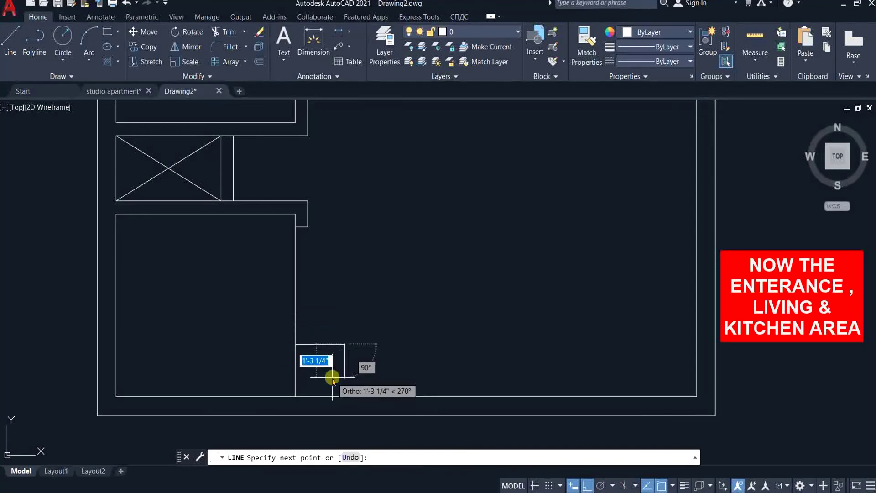
{"action": "type", "text": "9"}
{"action": "key", "text": "Return"}
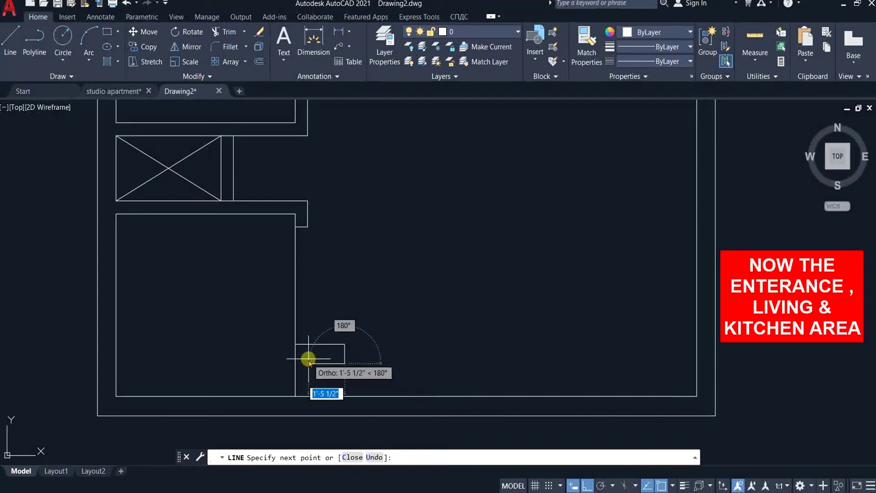
{"action": "type", "text": "1"}
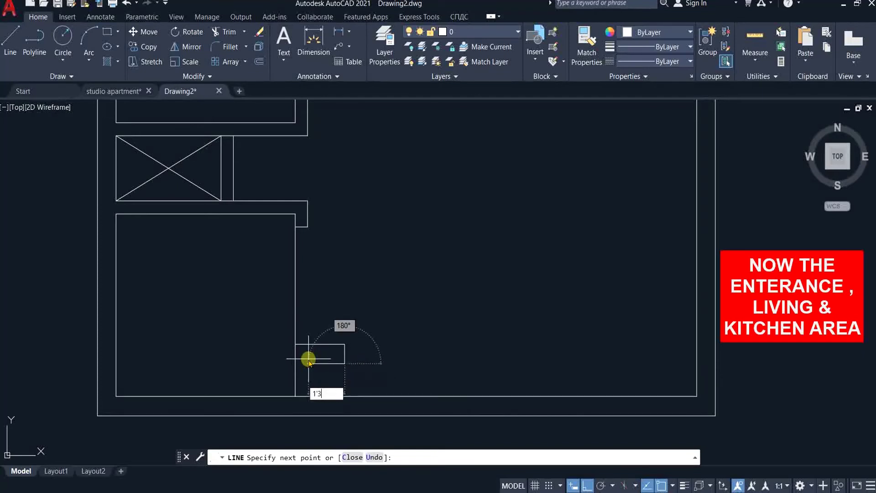
{"action": "type", "text": "'3"}
{"action": "key", "text": "Return"}
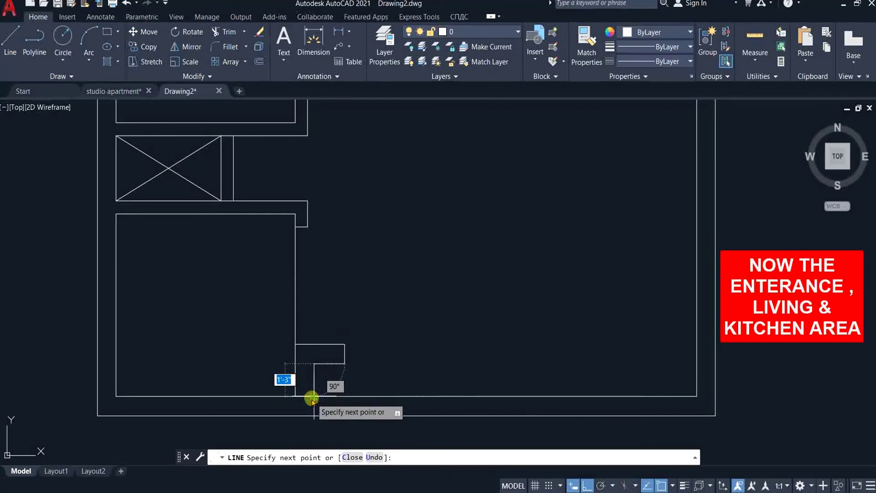
{"action": "type", "text": "2"}
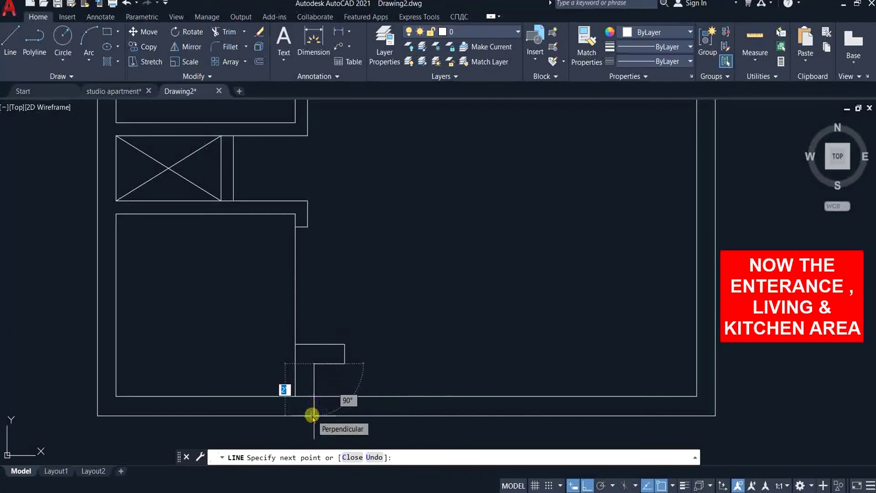
{"action": "key", "text": "Return"}
{"action": "key", "text": "Return"}
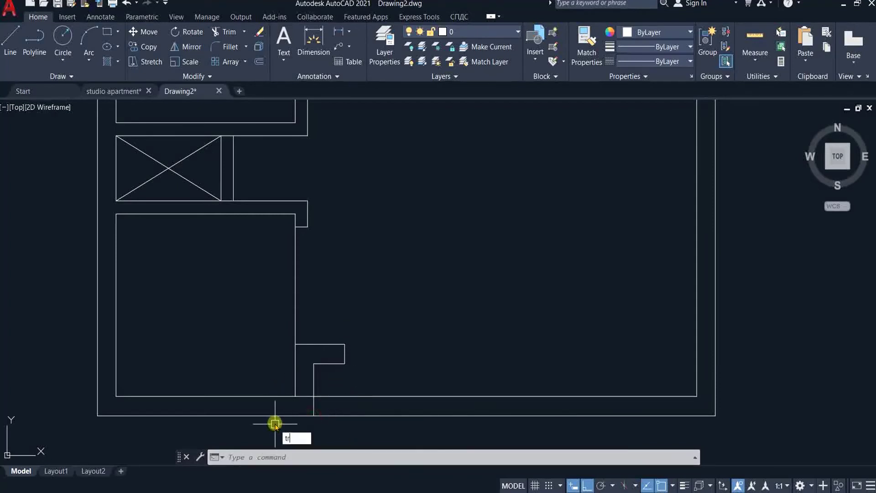
{"action": "key", "text": "Return"}
Step: Start the wall stub 13 below the wall corner with 8'6, 2'9 and 6" segments
{"action": "scroll", "coordinate": [346, 361], "scroll_direction": "down", "scroll_amount": 2}
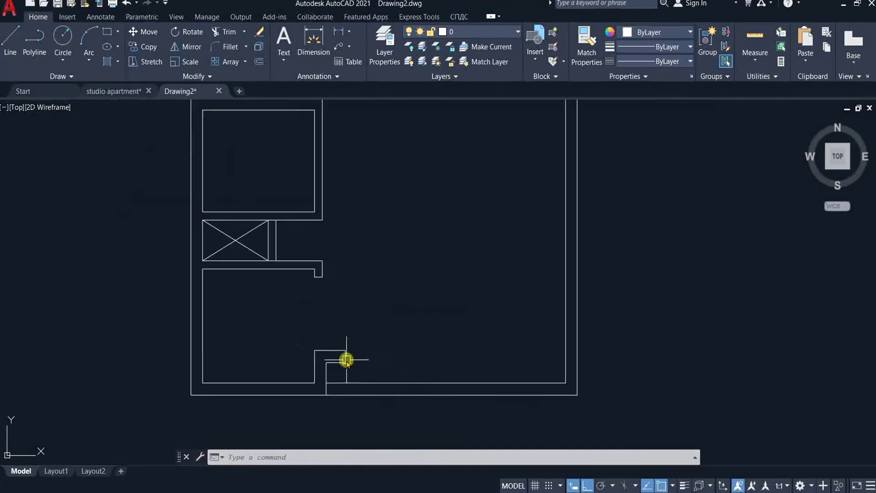
{"action": "scroll", "coordinate": [346, 360], "scroll_direction": "down", "scroll_amount": 2}
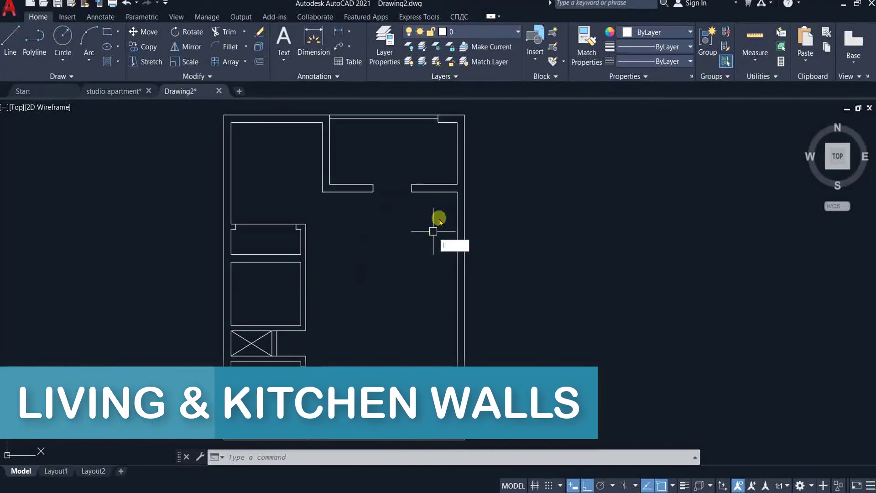
{"action": "key", "text": "l"}
{"action": "key", "text": "Return"}
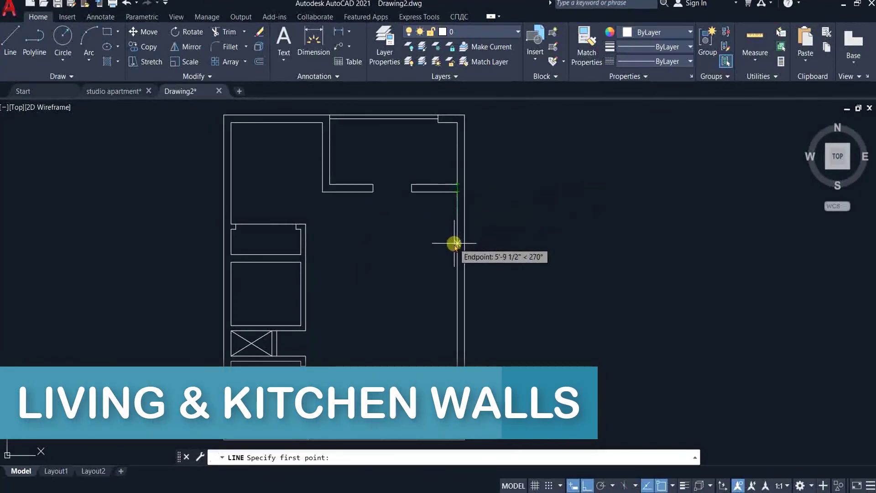
{"action": "type", "text": "13"}
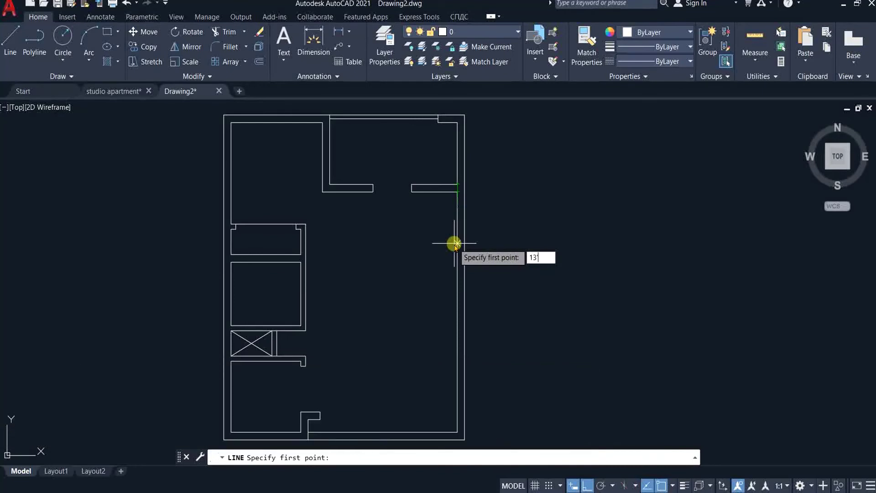
{"action": "key", "text": "Return"}
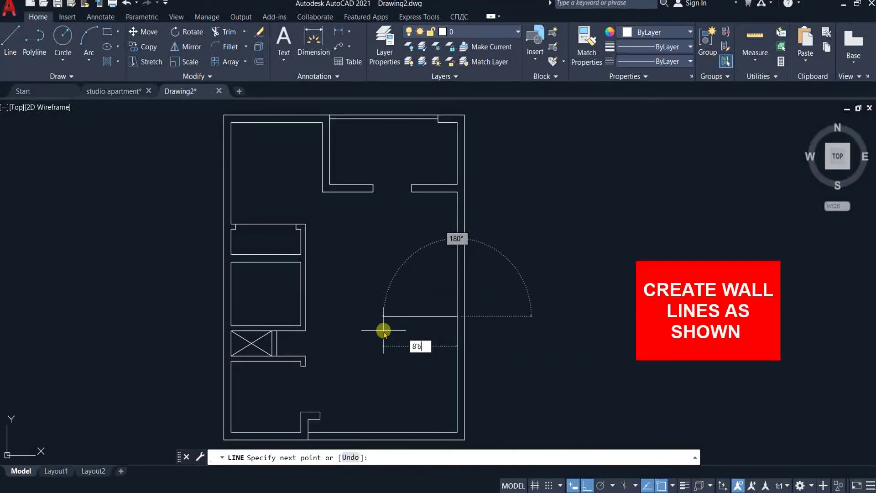
{"action": "key", "text": "Return"}
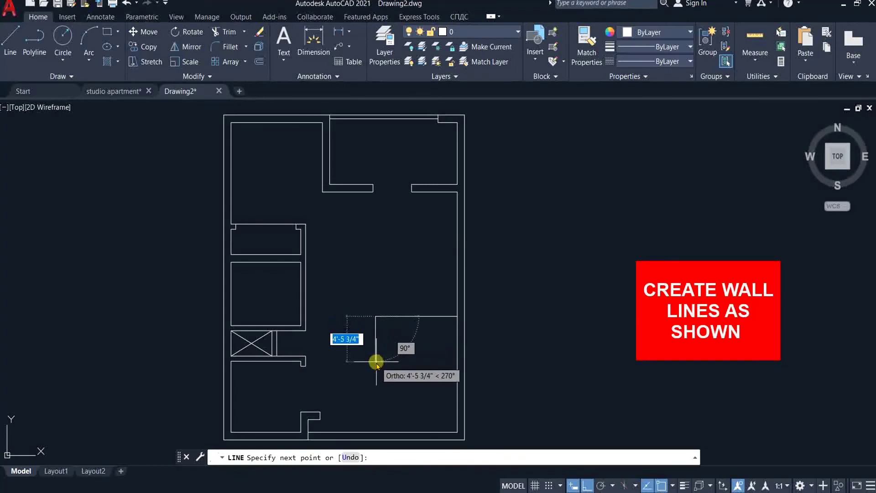
{"action": "type", "text": "2"}
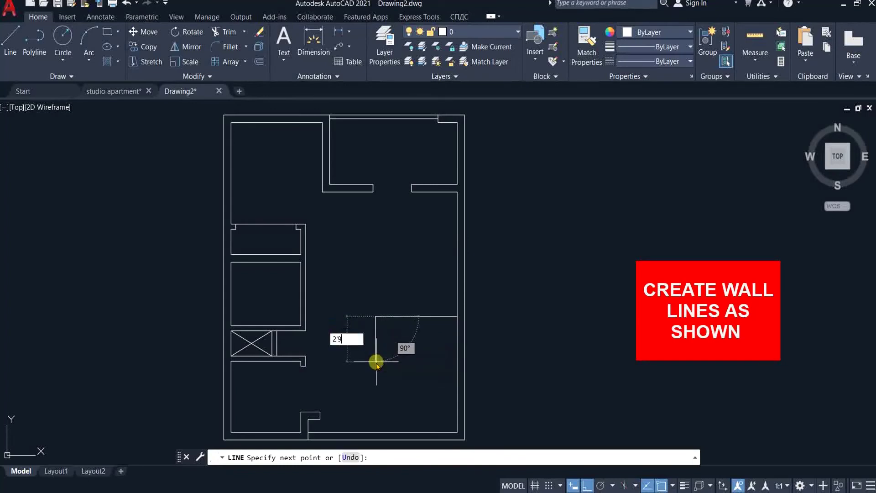
{"action": "type", "text": "'9"}
{"action": "key", "text": "Return"}
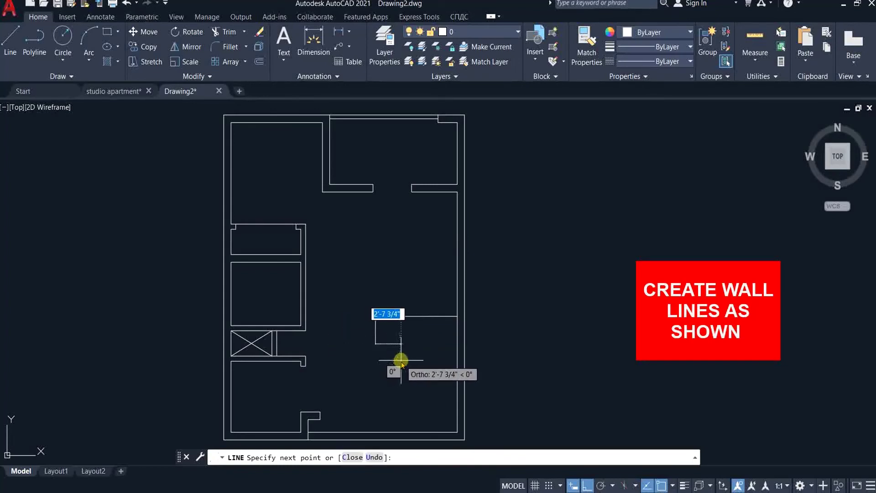
{"action": "key", "text": "BackSpace"}
{"action": "type", "text": "6"}
{"action": "key", "text": "Return"}
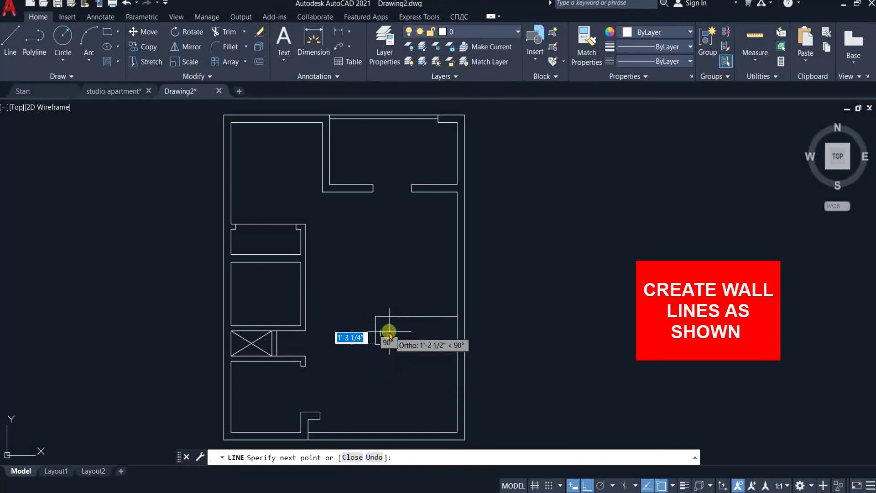
Step: Finish the L-shaped stub with a 2'3 segment and a line ending at the outer wall
{"action": "scroll", "coordinate": [389, 332], "scroll_direction": "up", "scroll_amount": 2}
{"action": "type", "text": "2'"}
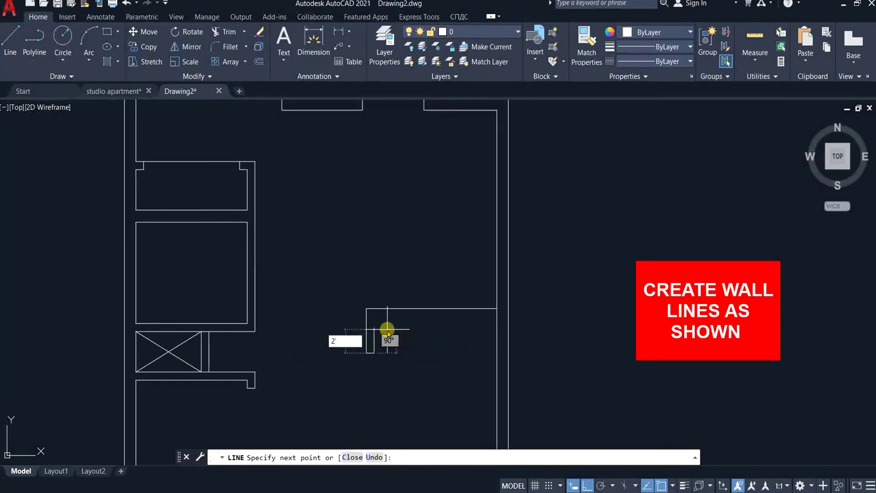
{"action": "type", "text": "3"}
{"action": "key", "text": "Return"}
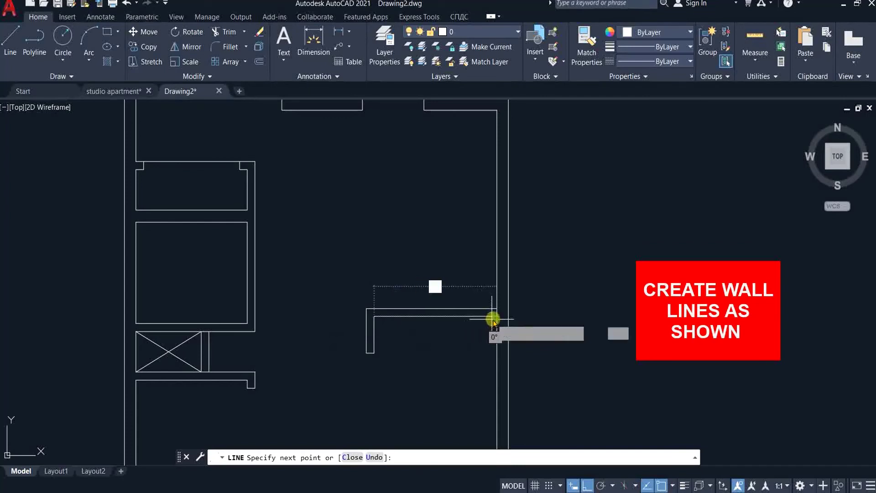
{"action": "left_click", "coordinate": [494, 315]}
{"action": "key", "text": "Return"}
{"action": "scroll", "coordinate": [454, 319], "scroll_direction": "down", "scroll_amount": 2}
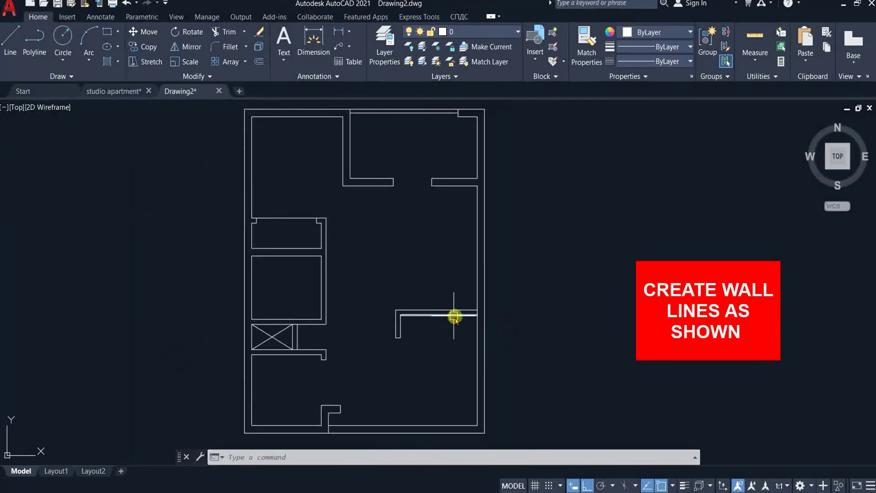
{"action": "scroll", "coordinate": [463, 342], "scroll_direction": "down", "scroll_amount": 1}
{"action": "scroll", "coordinate": [466, 338], "scroll_direction": "up", "scroll_amount": 5}
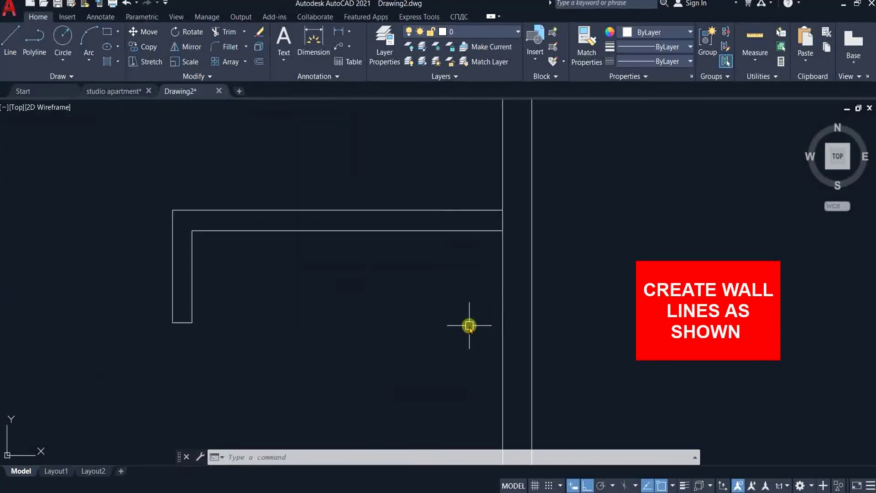
{"action": "key", "text": "Escape"}
Step: Offset the short vertical wall line 4' to the right
{"action": "scroll", "coordinate": [464, 290], "scroll_direction": "down", "scroll_amount": 3}
{"action": "type", "text": "o"}
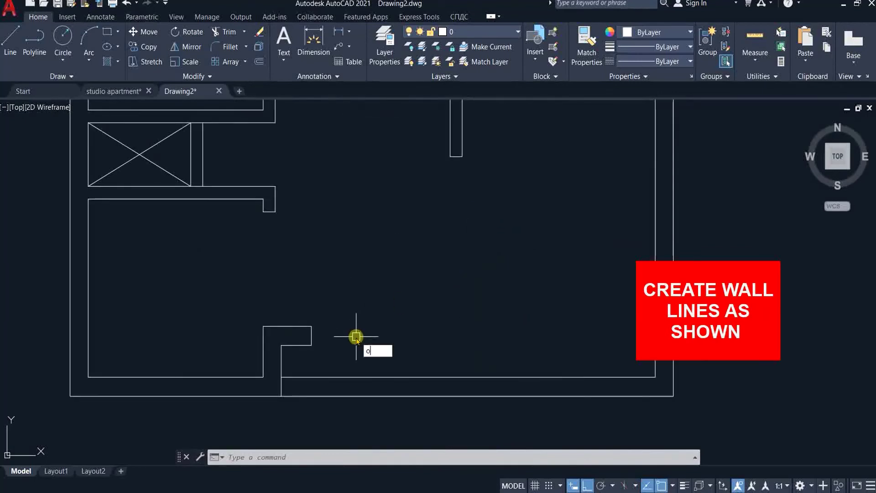
{"action": "key", "text": "Return"}
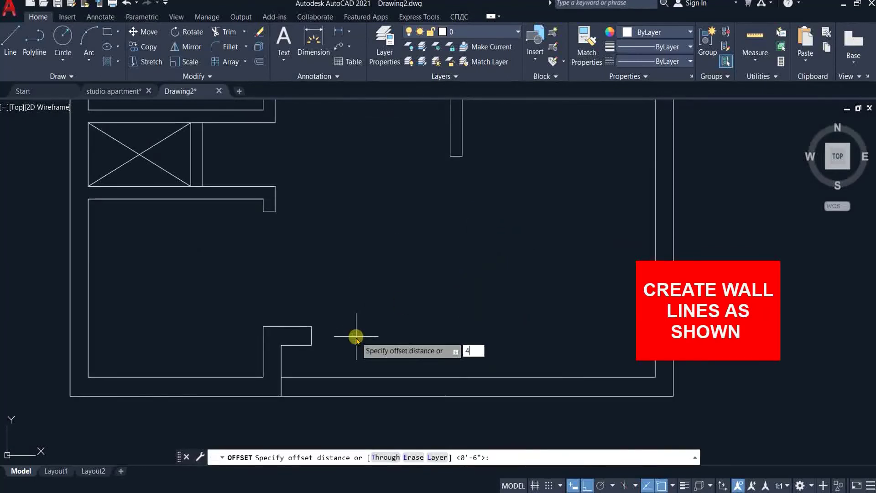
{"action": "type", "text": "4'"}
{"action": "key", "text": "Return"}
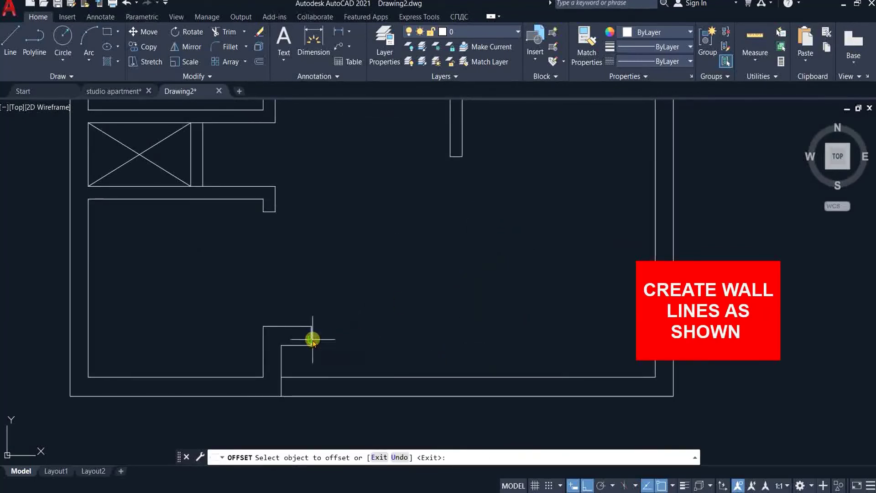
{"action": "left_click", "coordinate": [312, 338]}
{"action": "left_click", "coordinate": [438, 353]}
{"action": "key", "text": "Escape"}
Step: Draw the stub's top edge and a vertical line down to the inner bottom wall
{"action": "type", "text": "l"}
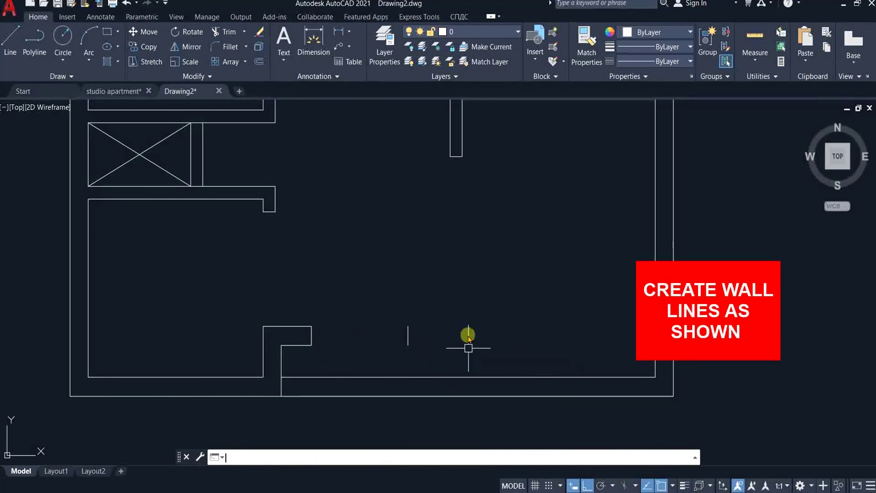
{"action": "key", "text": "Return"}
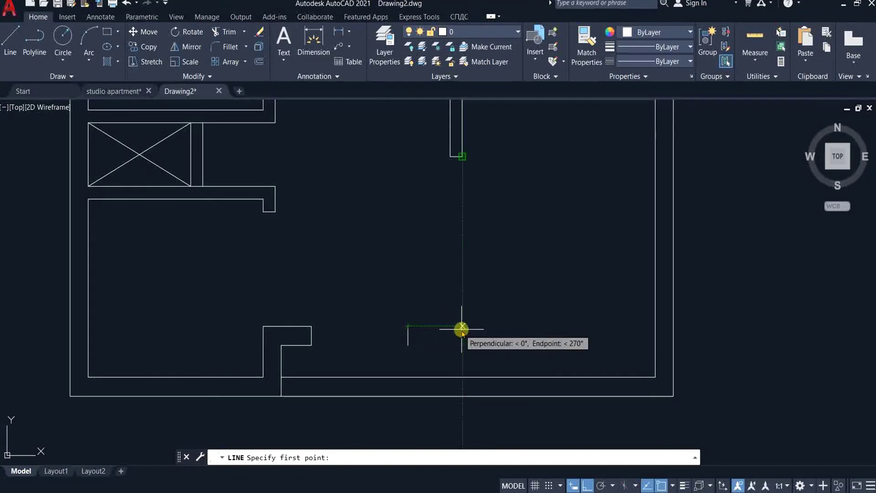
{"action": "left_click", "coordinate": [461, 326]}
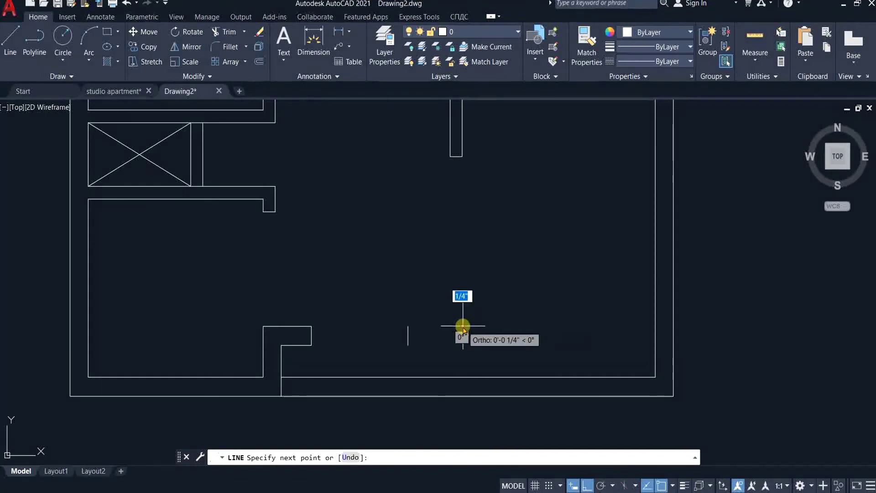
{"action": "left_click", "coordinate": [409, 325]}
{"action": "key", "text": "Escape"}
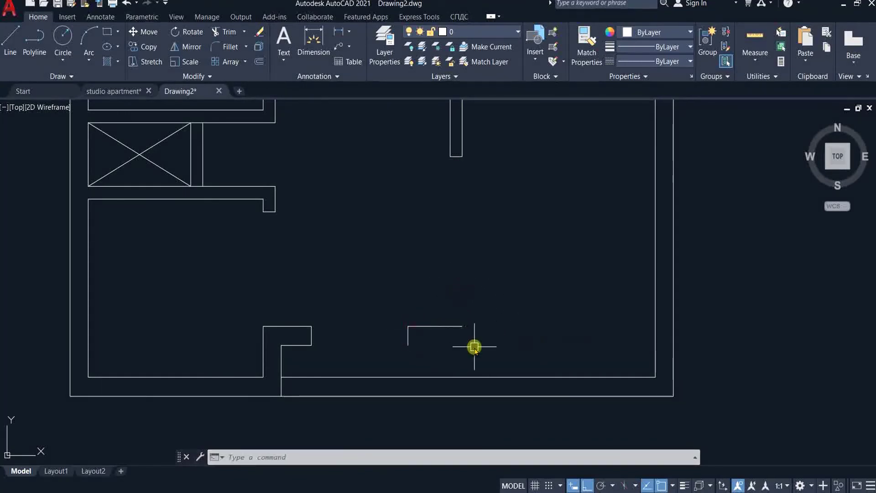
{"action": "key", "text": "space"}
{"action": "left_click", "coordinate": [461, 327]}
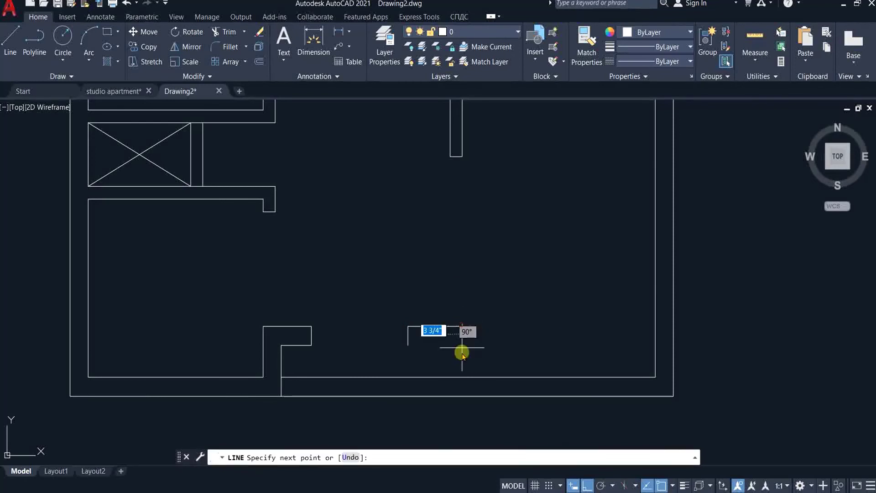
{"action": "type", "text": "2"}
{"action": "left_click", "coordinate": [461, 377]}
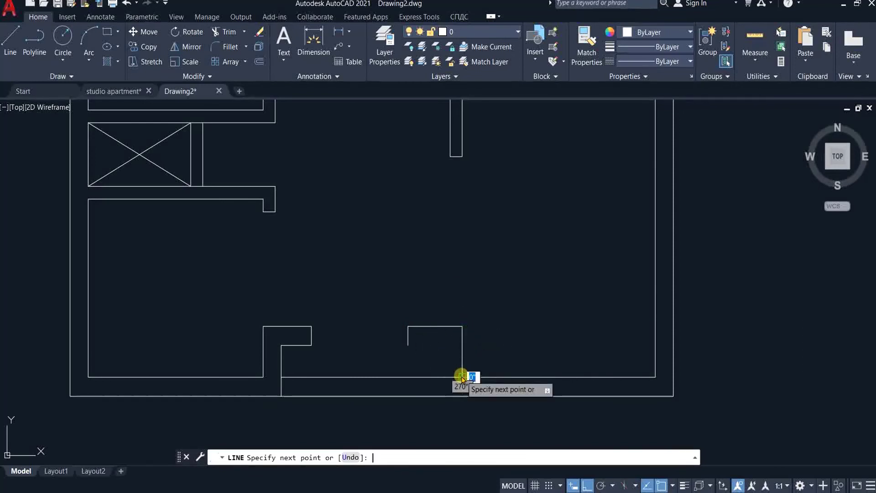
{"action": "key", "text": "Escape"}
Step: Offset the new vertical line 9" to the left and extend it to the outer wall
{"action": "type", "text": "o"}
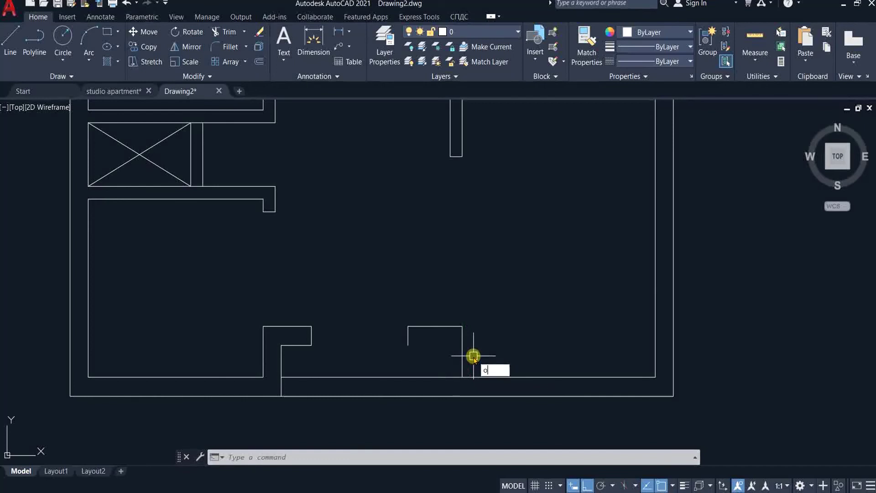
{"action": "key", "text": "Return"}
{"action": "type", "text": "9"}
{"action": "key", "text": "Return"}
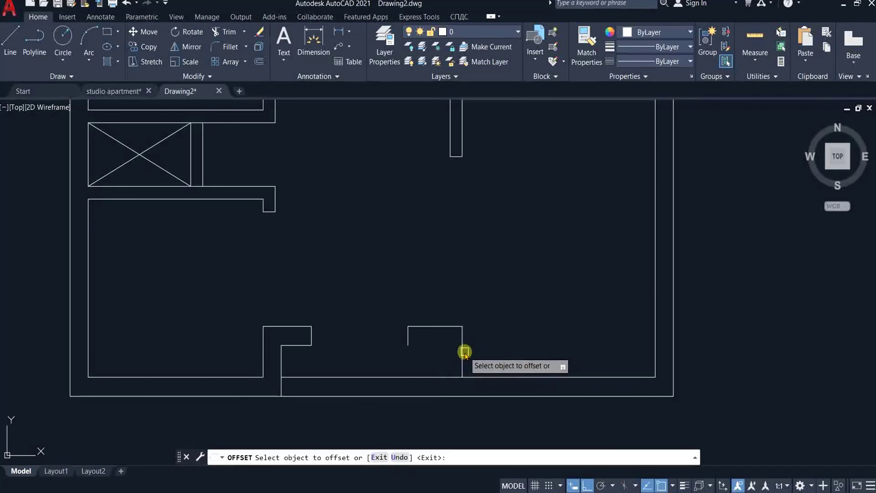
{"action": "left_click", "coordinate": [462, 355]}
{"action": "left_click", "coordinate": [404, 364]}
{"action": "key", "text": "Escape"}
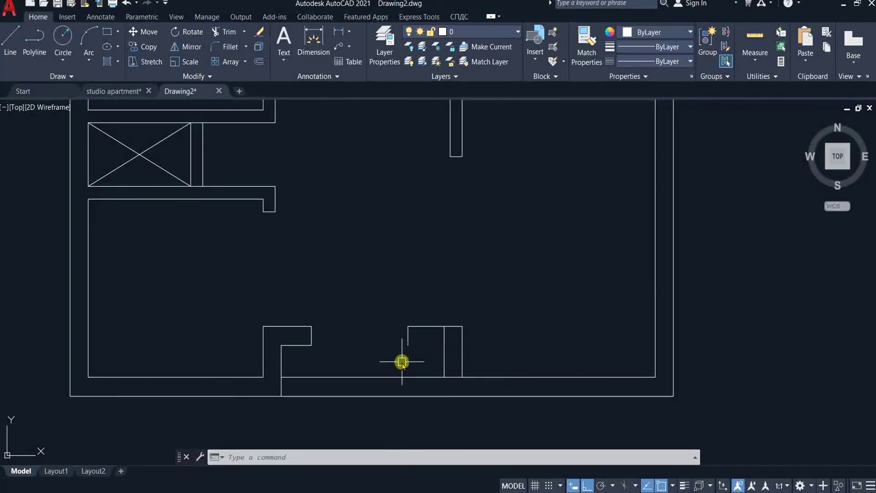
{"action": "type", "text": "ex"}
{"action": "key", "text": "Return"}
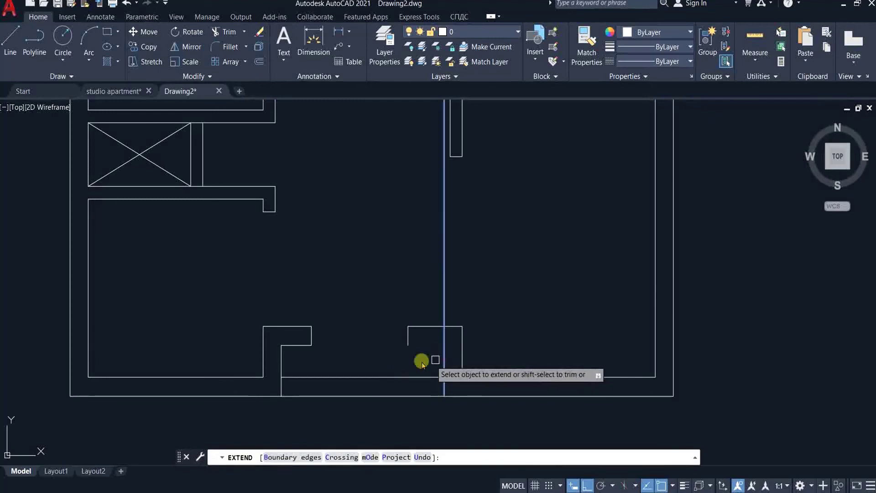
{"action": "left_click", "coordinate": [439, 359]}
{"action": "key", "text": "Escape"}
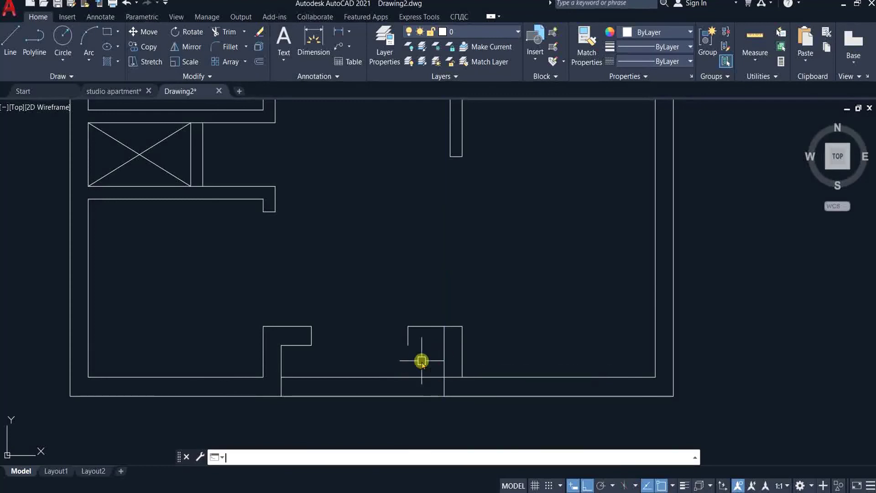
Step: Close the wall return with a line from the stub's inner corner to the new vertical line
{"action": "type", "text": "l"}
{"action": "key", "text": "Return"}
{"action": "left_click", "coordinate": [409, 345]}
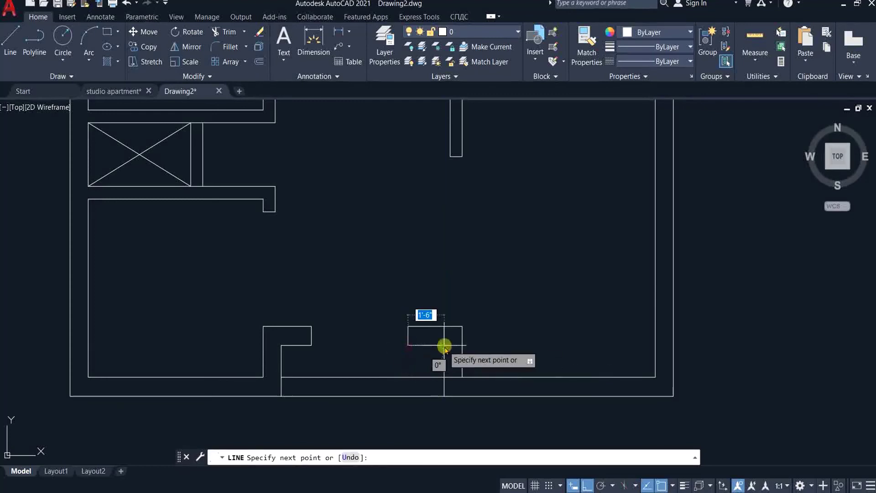
{"action": "left_click", "coordinate": [444, 345]}
{"action": "key", "text": "Escape"}
{"action": "type", "text": "t"}
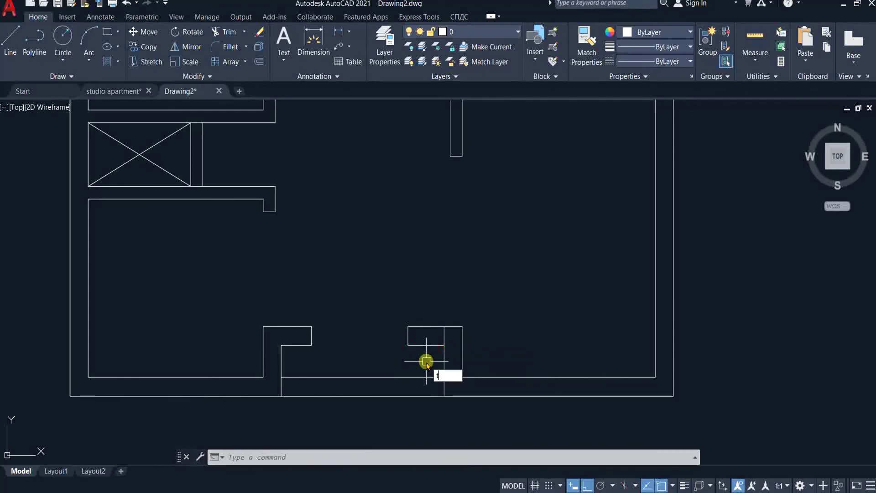
{"action": "type", "text": "r"}
{"action": "key", "text": "Return"}
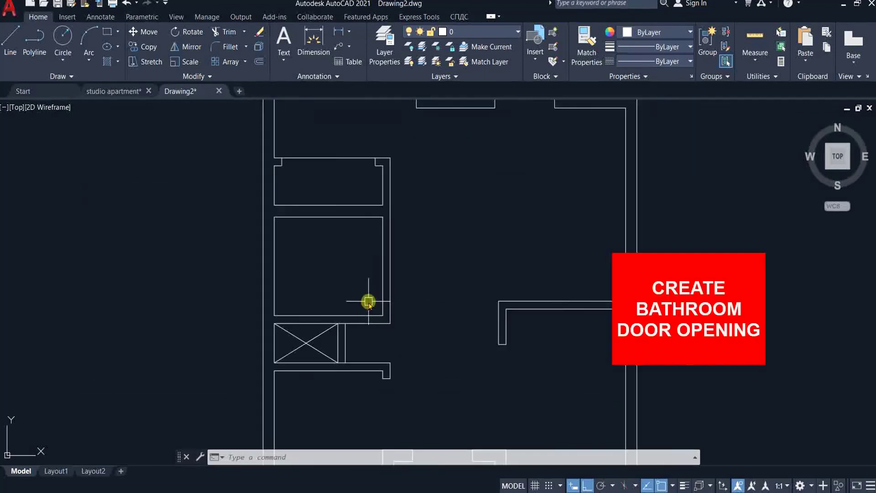
Step: Draw a short line across the bathroom wall at its corner
{"action": "scroll", "coordinate": [368, 301], "scroll_direction": "up", "scroll_amount": 2}
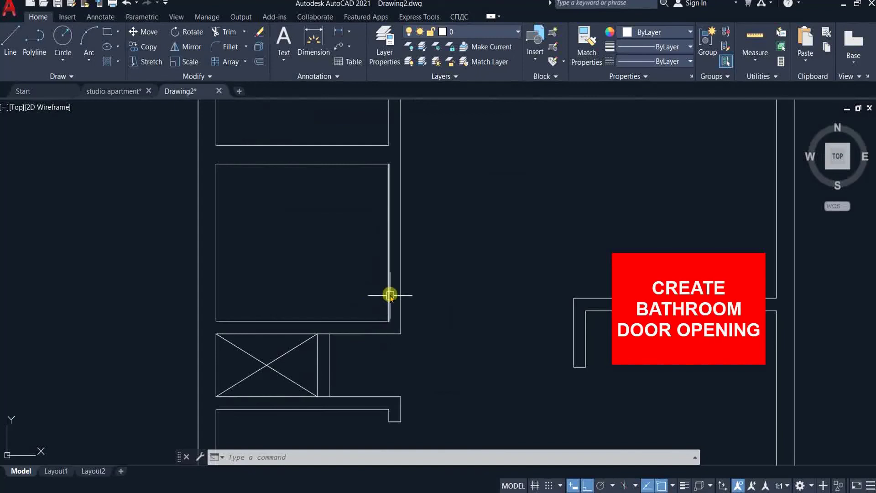
{"action": "key", "text": "Return"}
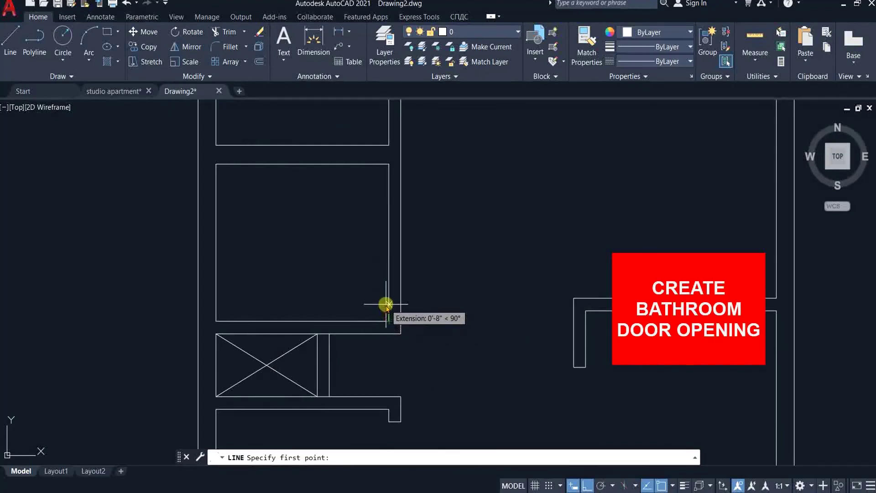
{"action": "left_click", "coordinate": [386, 305]}
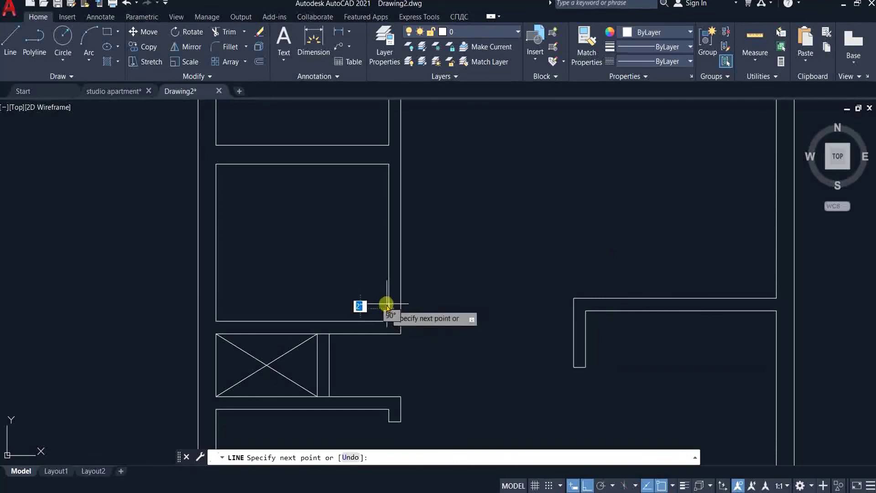
{"action": "left_click", "coordinate": [398, 308]}
{"action": "key", "text": "Return"}
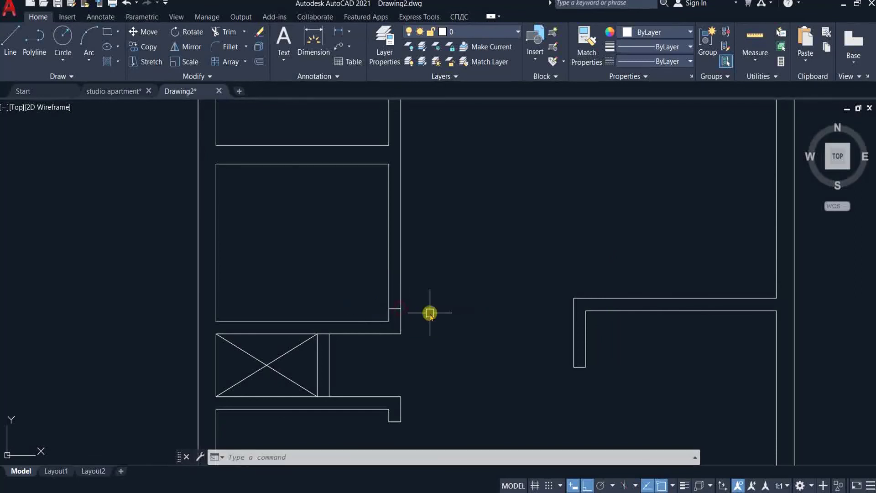
Step: Offset that line 2'6 upward and trim the wall lines between them
{"action": "type", "text": "o"}
{"action": "key", "text": "Return"}
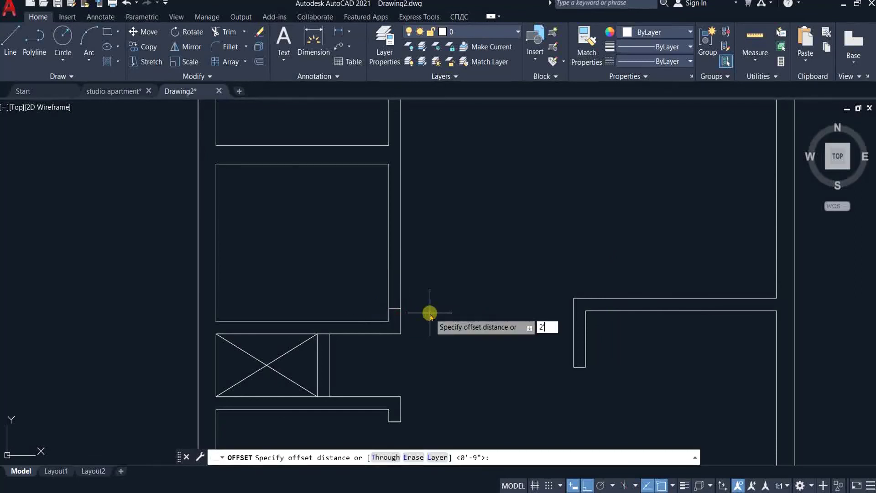
{"action": "key", "text": "Return"}
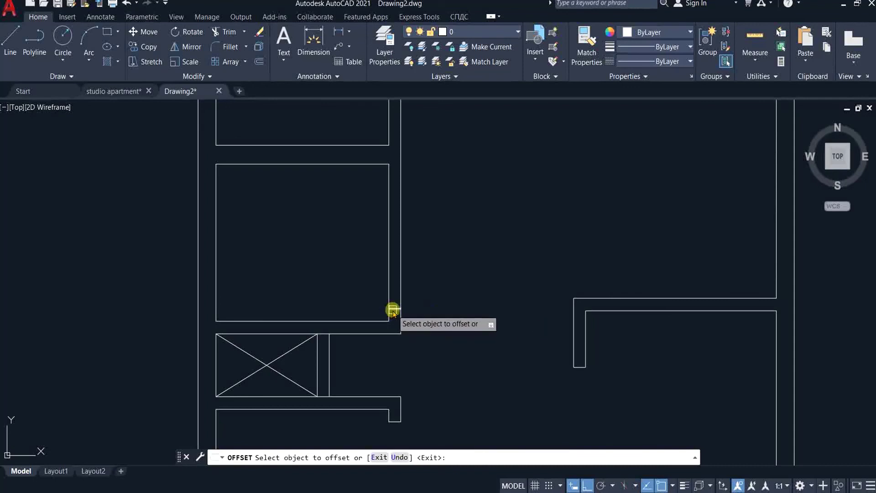
{"action": "left_click", "coordinate": [393, 309]}
{"action": "left_click", "coordinate": [407, 255]}
{"action": "key", "text": "Return"}
{"action": "type", "text": "tr"}
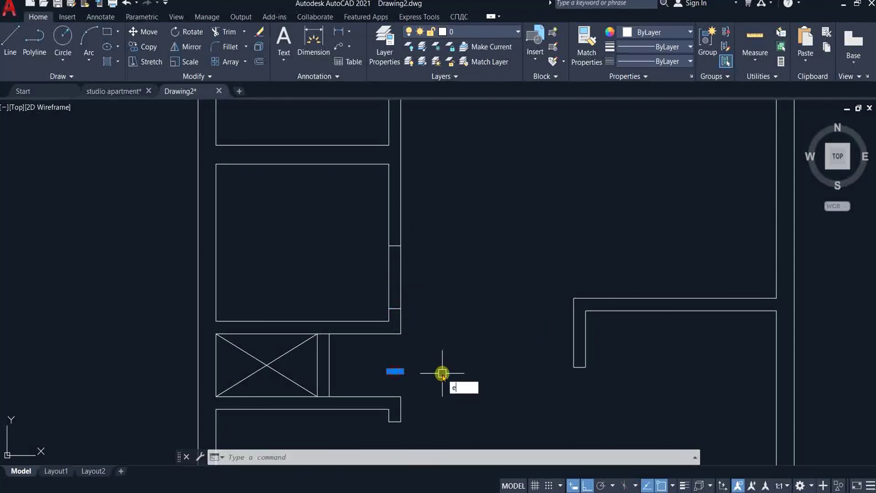
{"action": "key", "text": "Return"}
{"action": "left_click_drag", "start_coordinate": [434, 342], "coordinate": [378, 282]}
{"action": "key", "text": "Escape"}
{"action": "scroll", "coordinate": [377, 282], "scroll_direction": "down", "scroll_amount": 3}
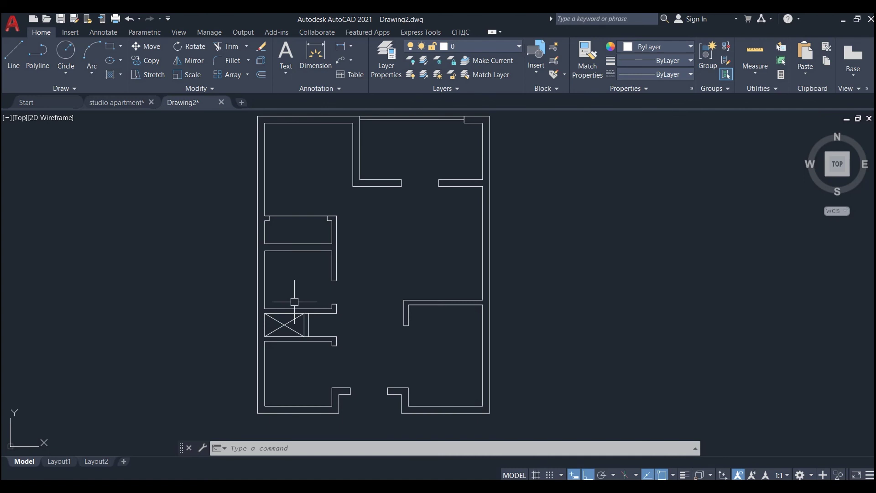